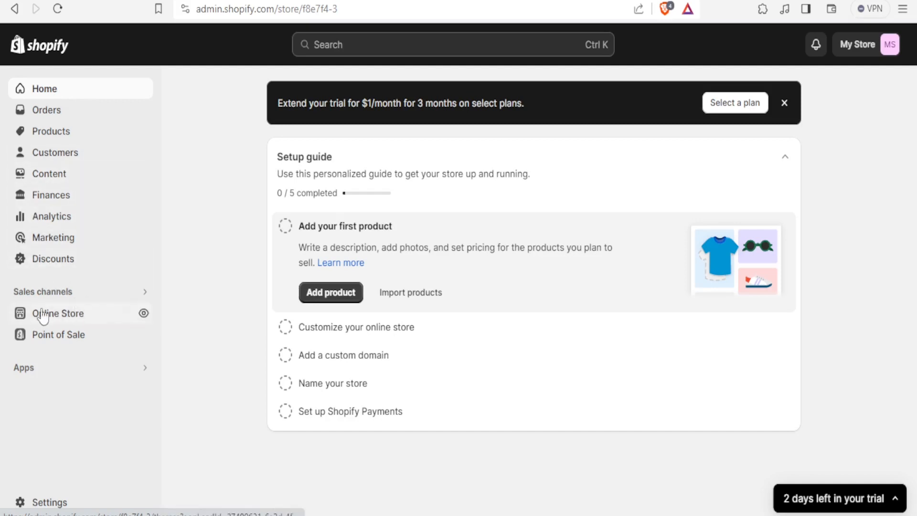
- Open the online store's themes page and look through the current theme, theme library and popular free themes
left_click(115, 316)
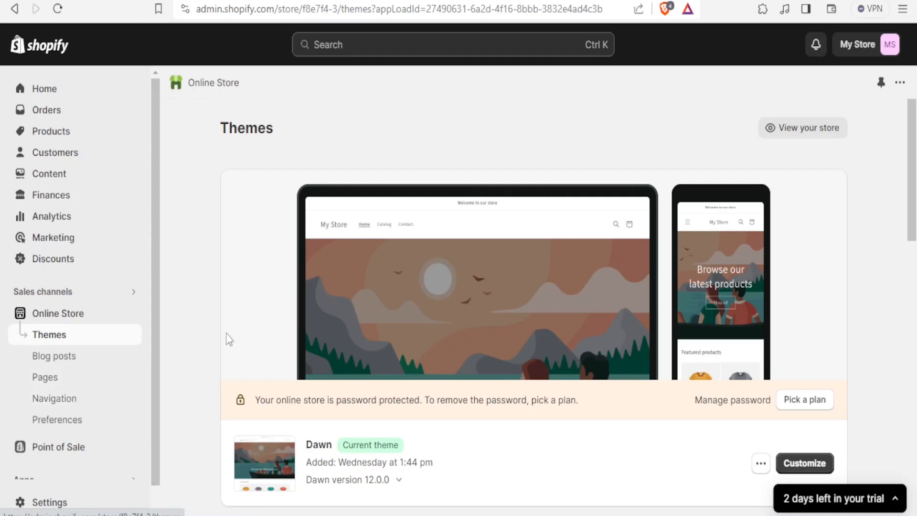
scroll(351, 357, "down", 3)
scroll(352, 357, "down", 13)
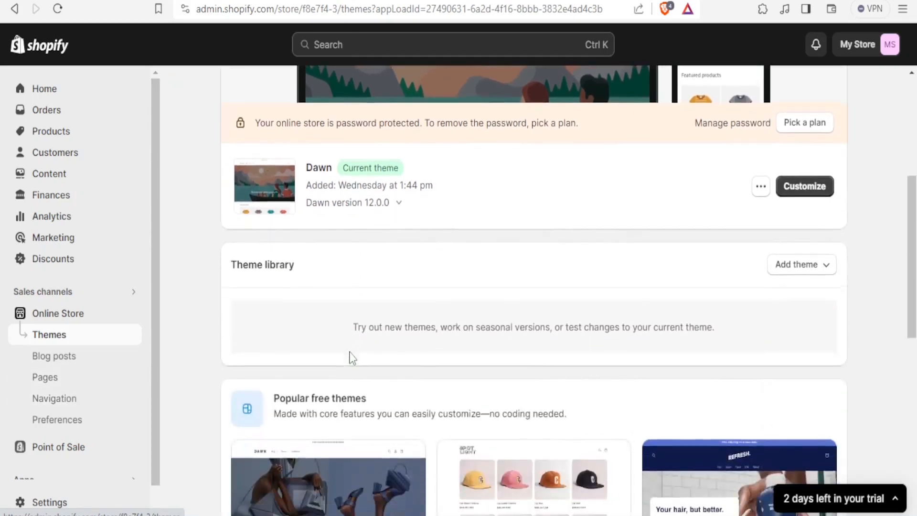
scroll(352, 357, "down", 3)
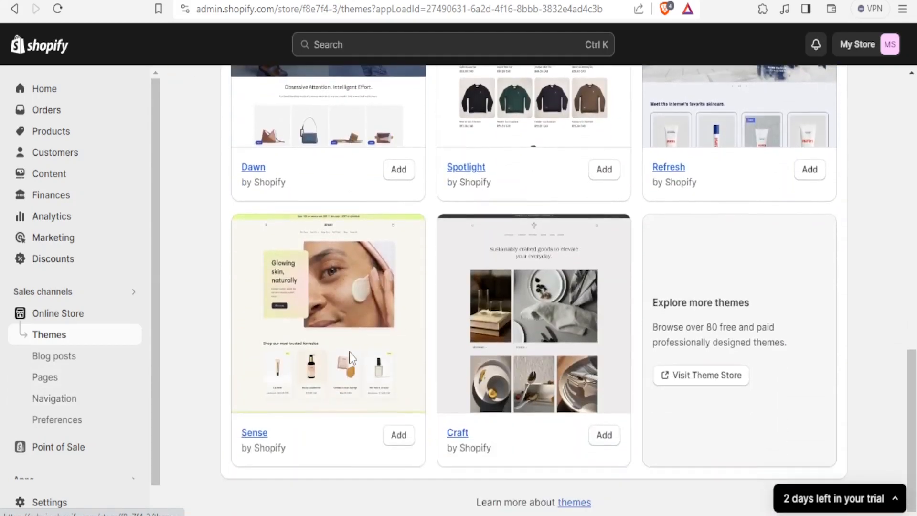
scroll(351, 358, "up", 18)
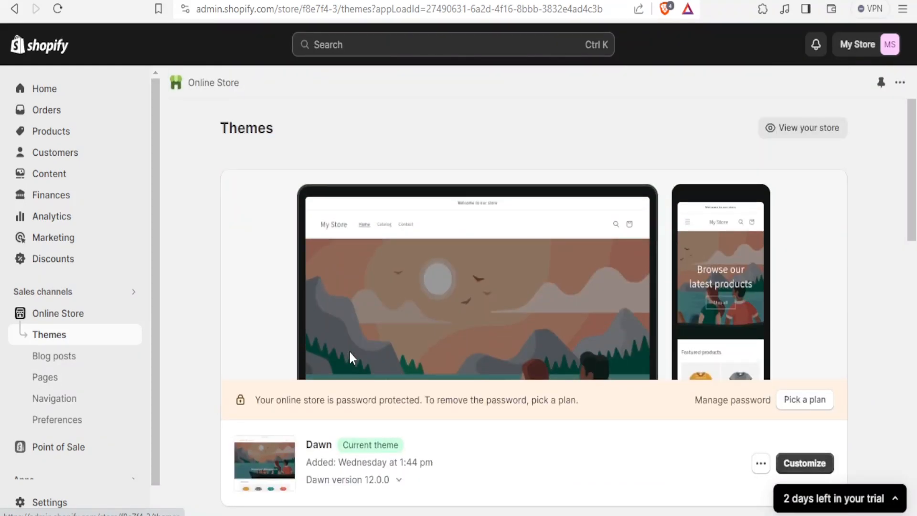
- Install the Shopify Search & Discovery app from the collection and search filters section of the store's Navigation page
left_click(53, 400)
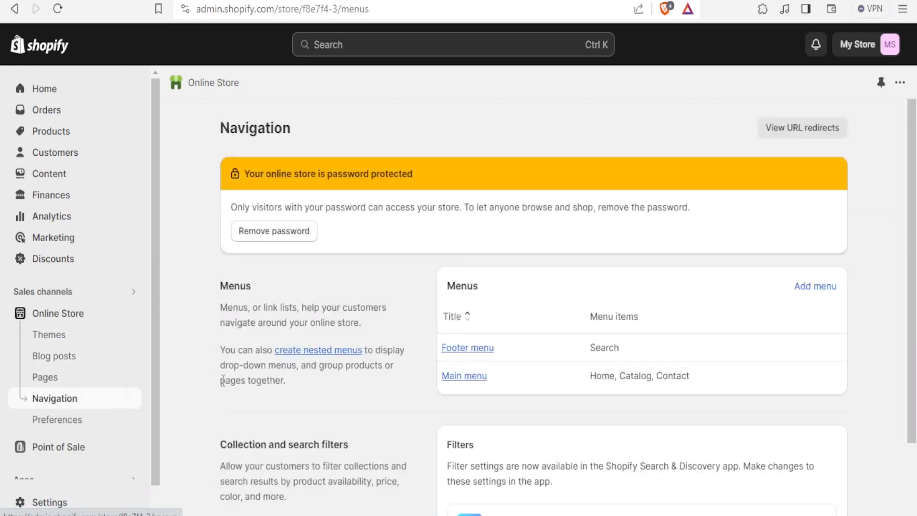
scroll(382, 331, "down", 2)
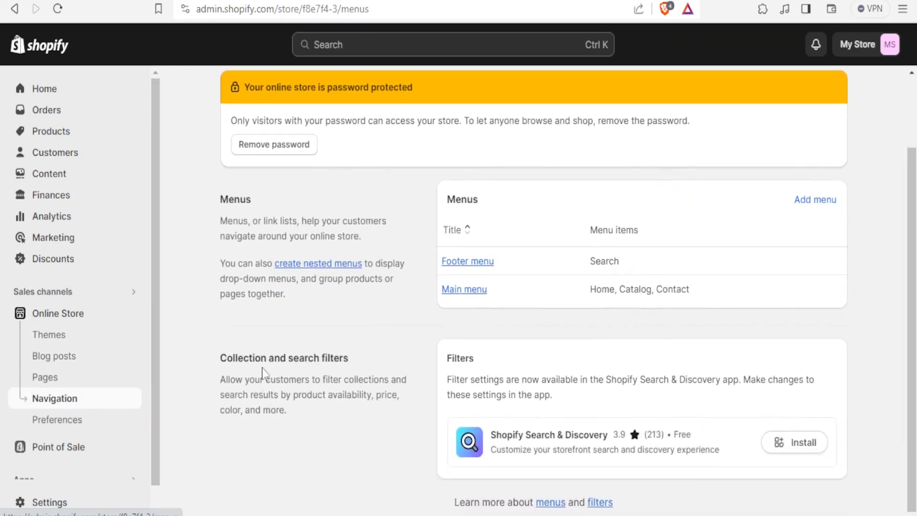
left_click_drag(221, 380, 357, 415)
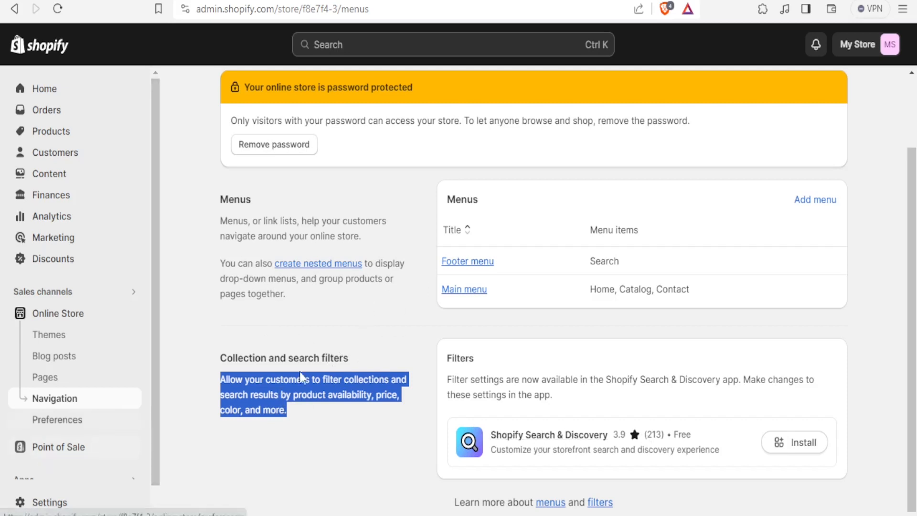
left_click(799, 444)
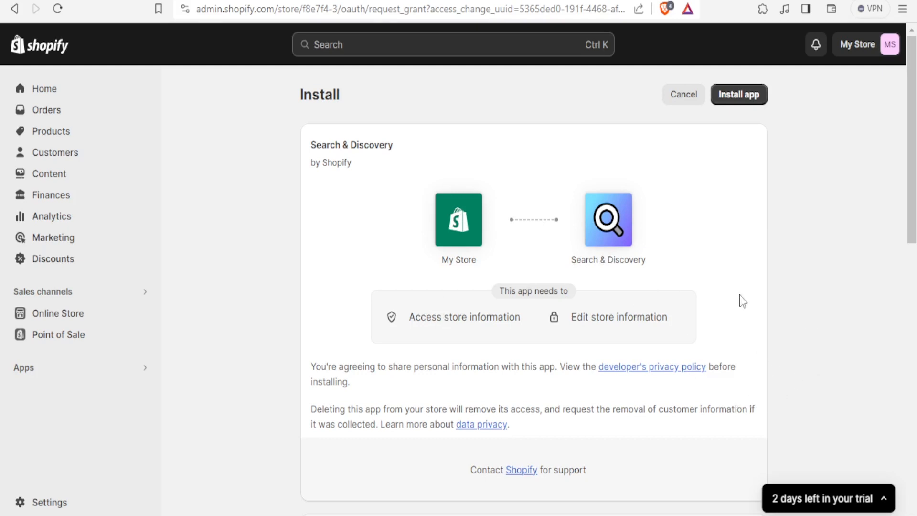
left_click(744, 97)
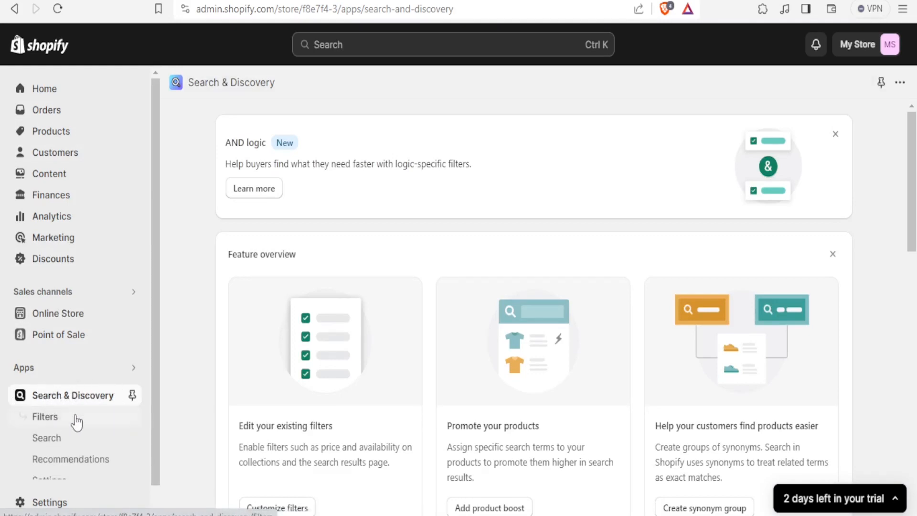
- Start a new filter in Search & Discovery with the product option Color as its source, keeping the label Color
scroll(137, 406, "down", 1)
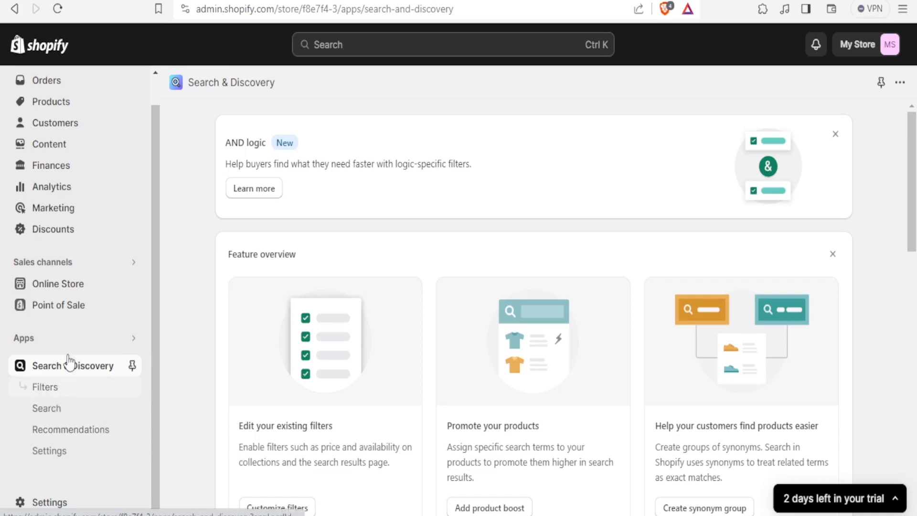
left_click(51, 394)
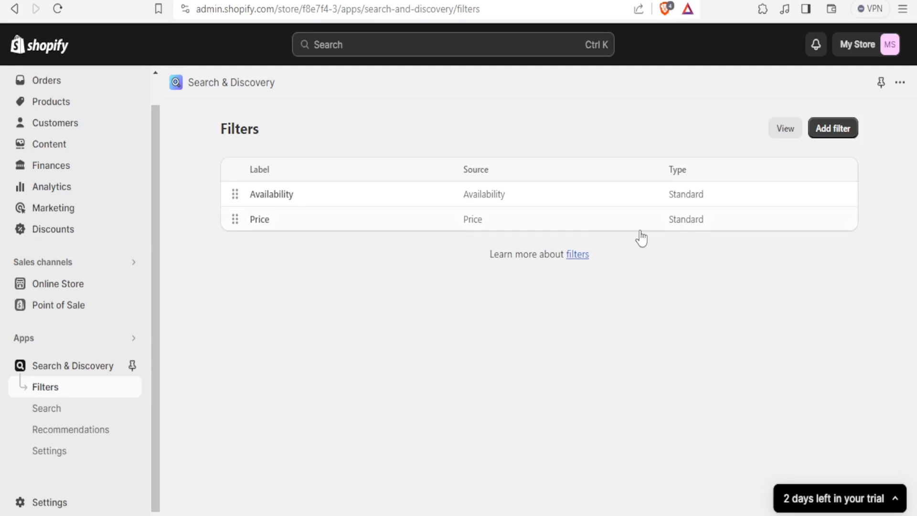
left_click(833, 128)
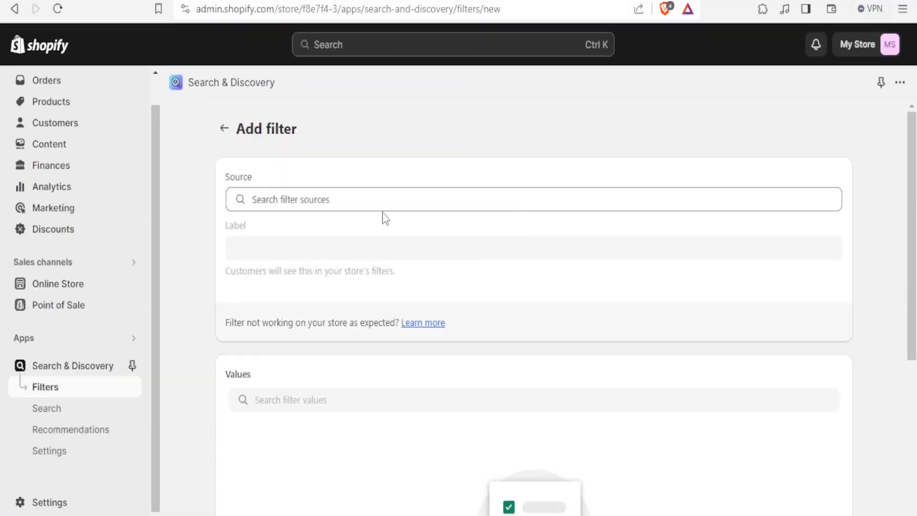
left_click(245, 170)
left_click(265, 198)
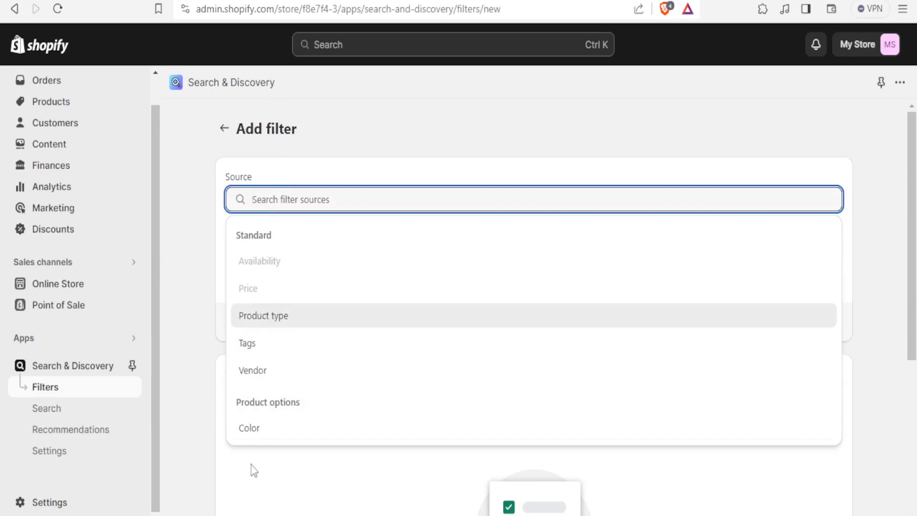
left_click(256, 427)
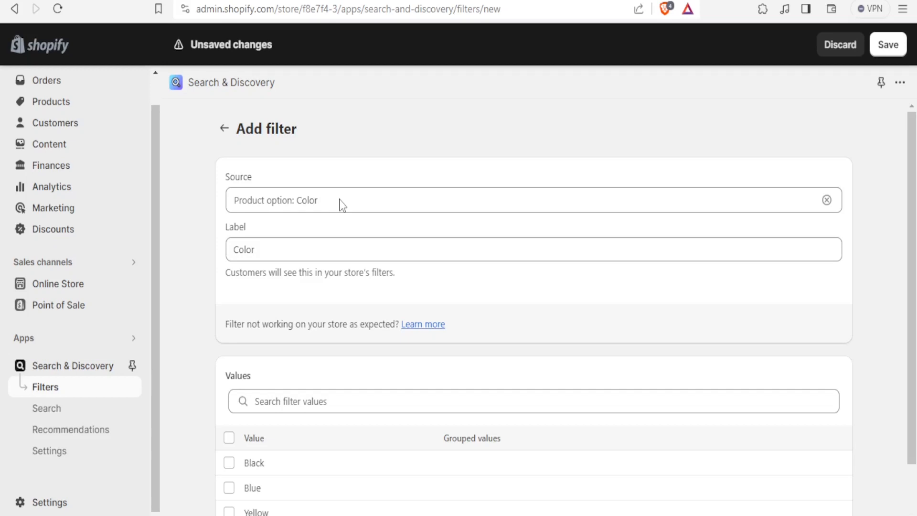
left_click(258, 250)
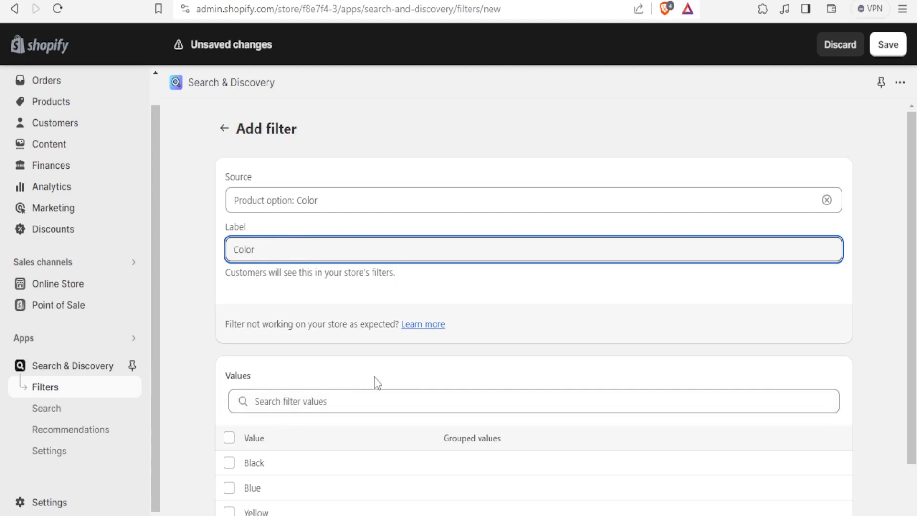
- Group the filter values Black, Blue and Yellow under the name "Car Colors" and save the Color filter
scroll(377, 382, "down", 2)
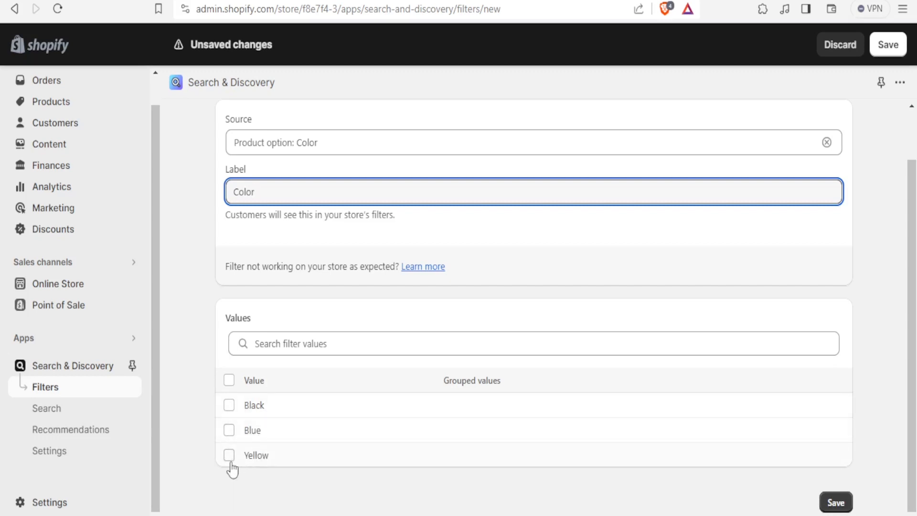
left_click(229, 405)
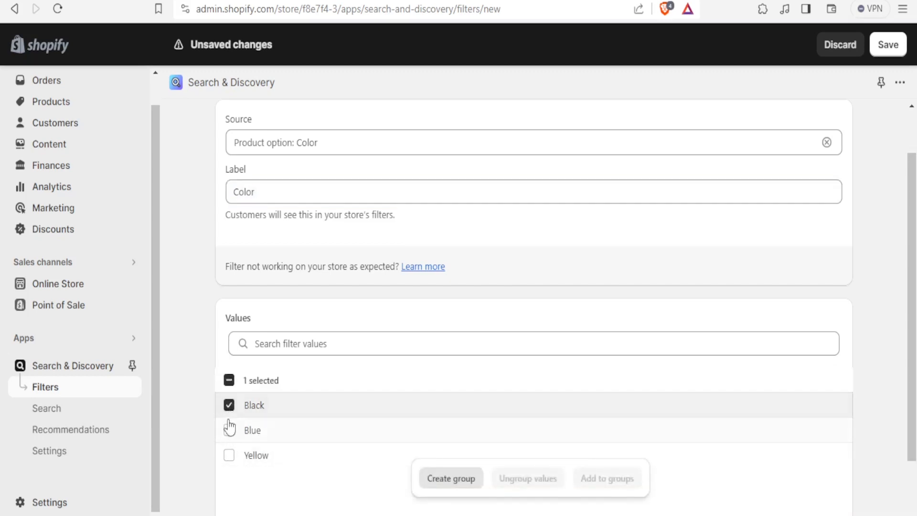
left_click(229, 429)
left_click(229, 455)
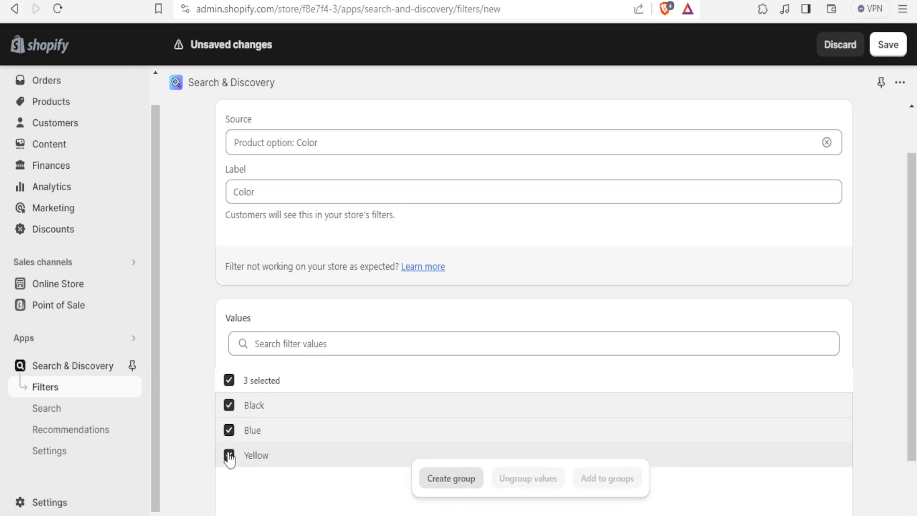
left_click(435, 480)
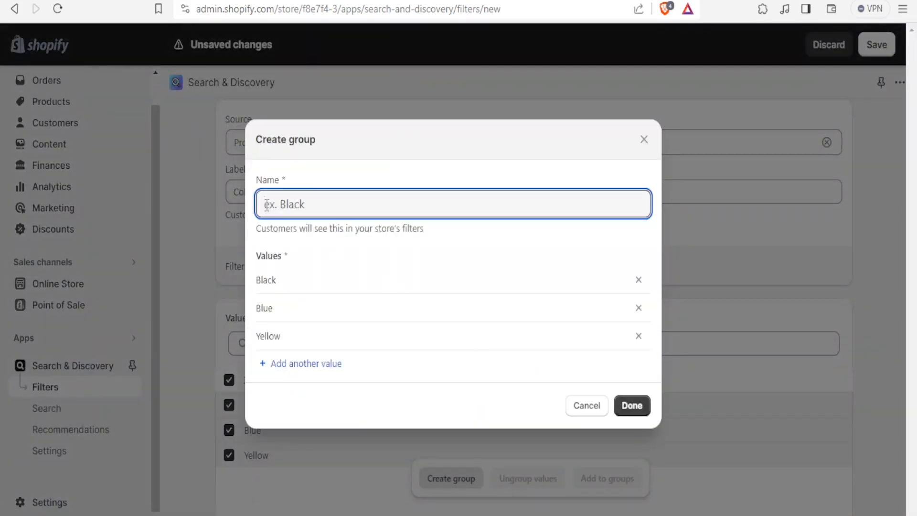
type("Car Colors")
left_click(636, 412)
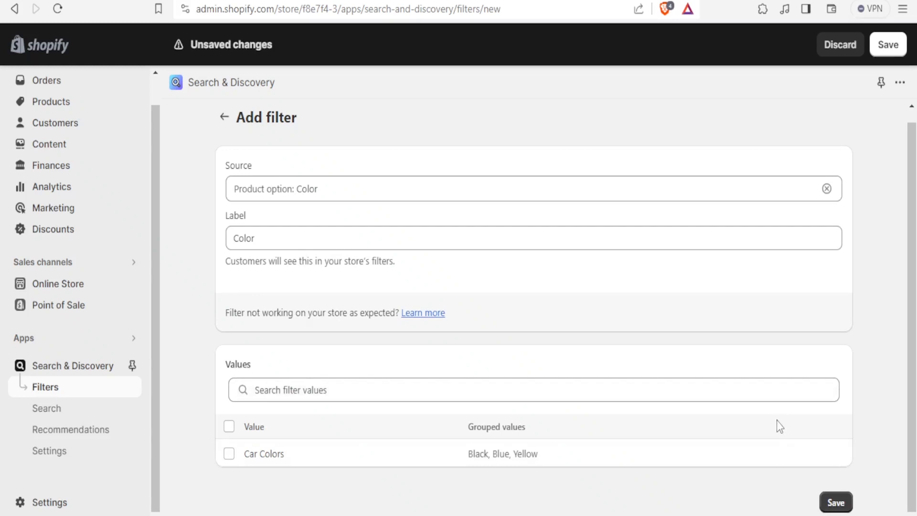
left_click(828, 503)
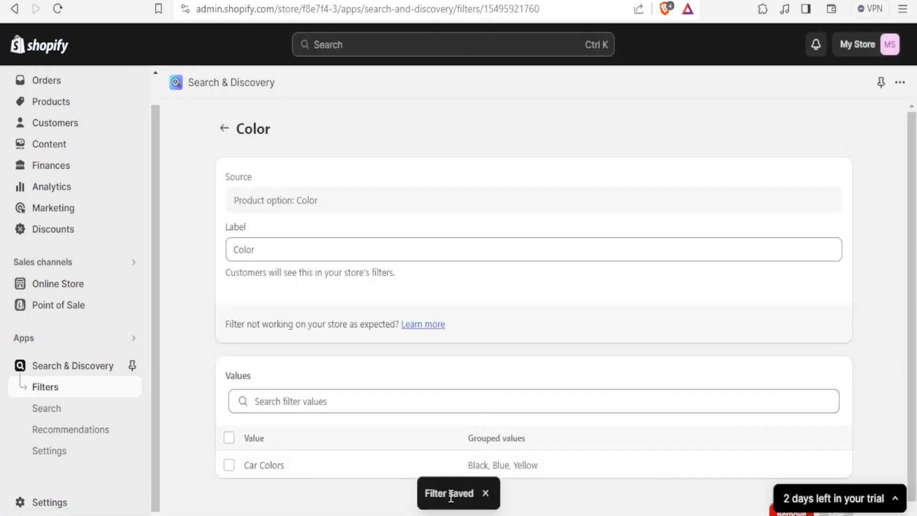
left_click(480, 495)
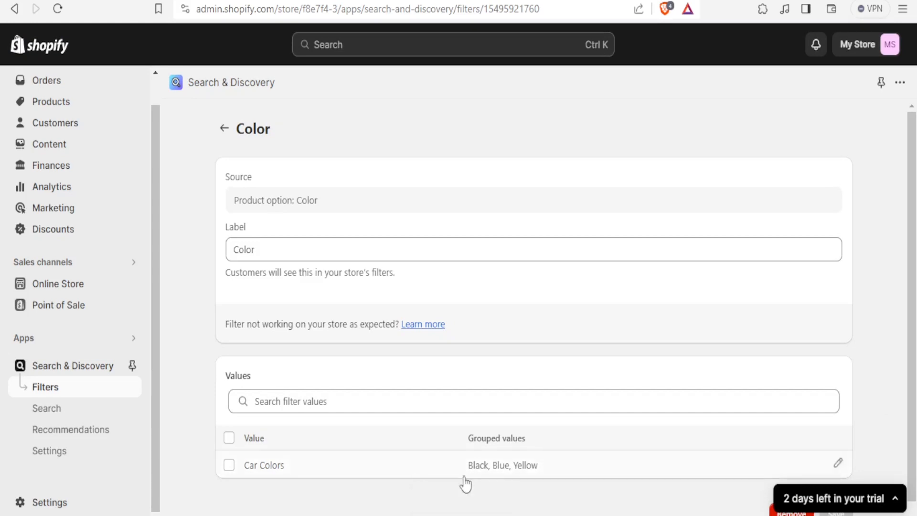
- Inspect the media and variant options of the products Car and Car 3
left_click(59, 106)
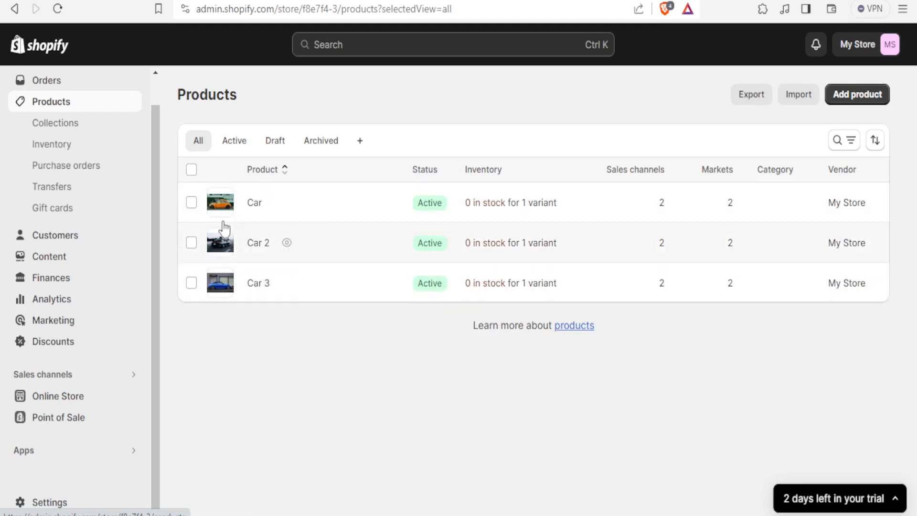
left_click(221, 208)
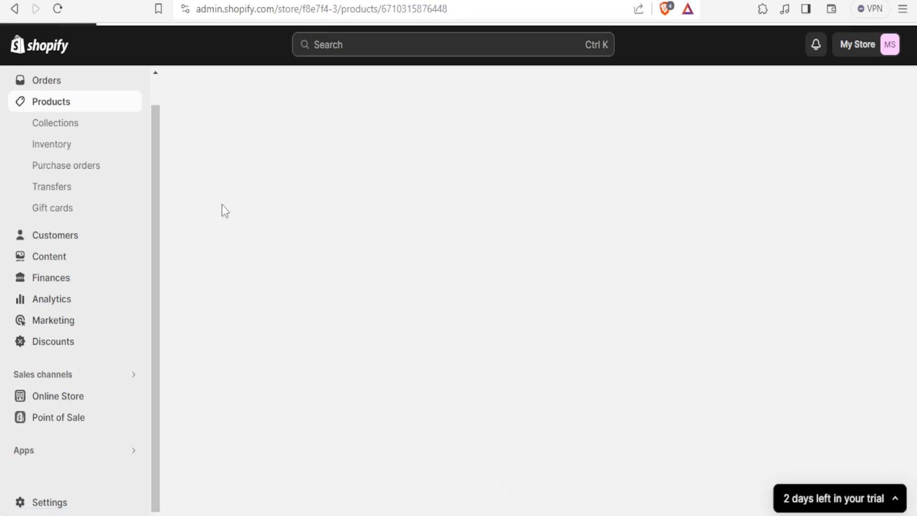
scroll(913, 224, "down", 3)
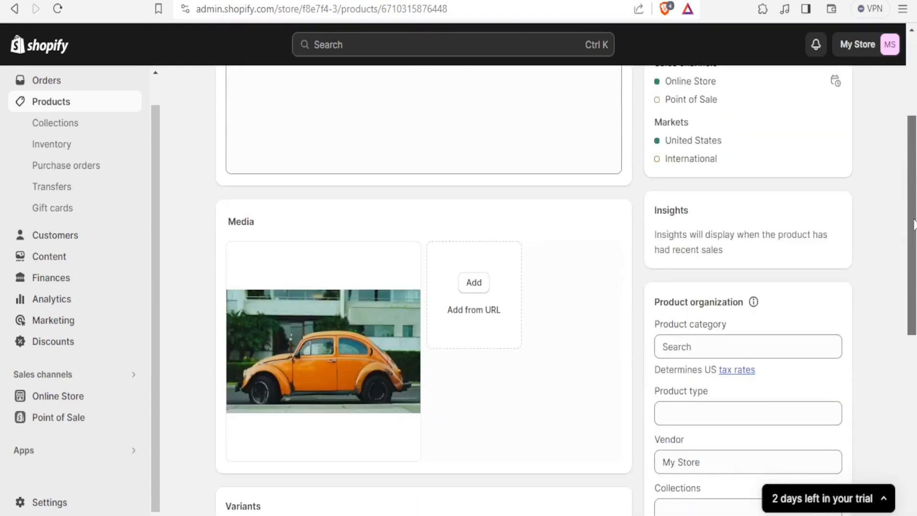
mouse_move(317, 409)
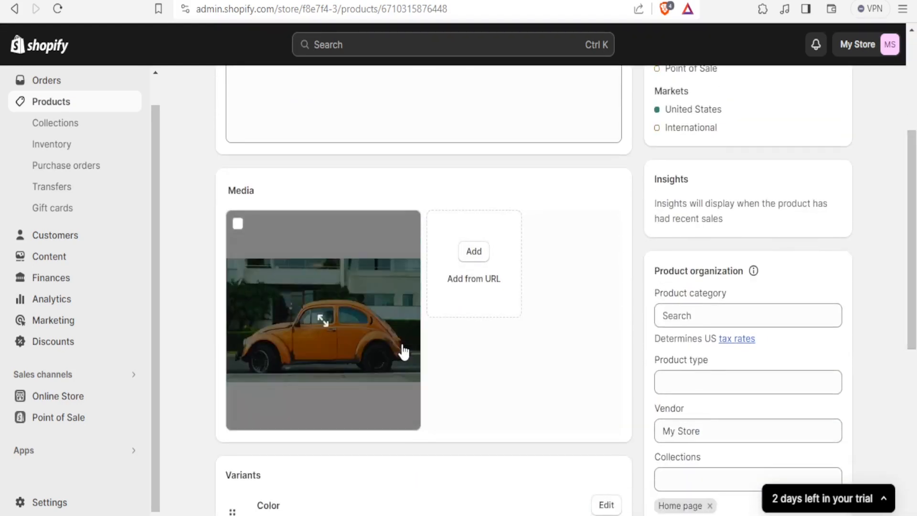
scroll(903, 215, "down", 3)
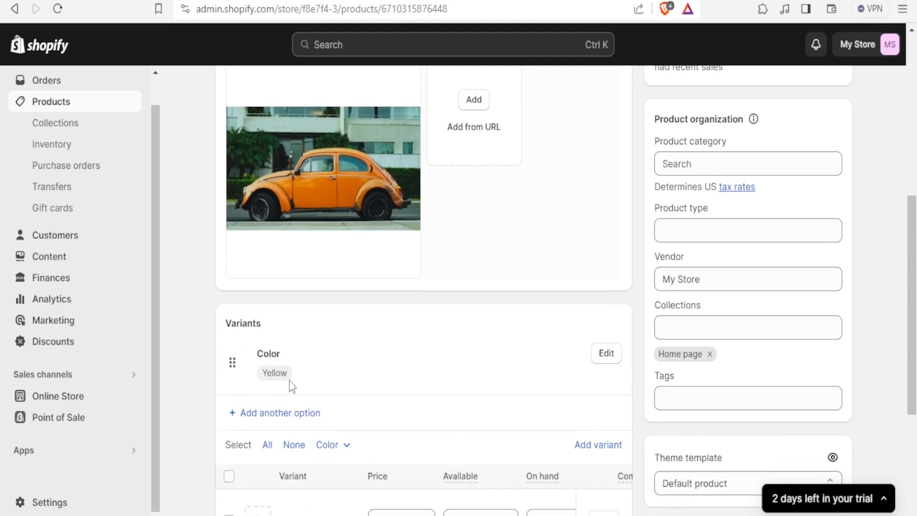
left_click(45, 103)
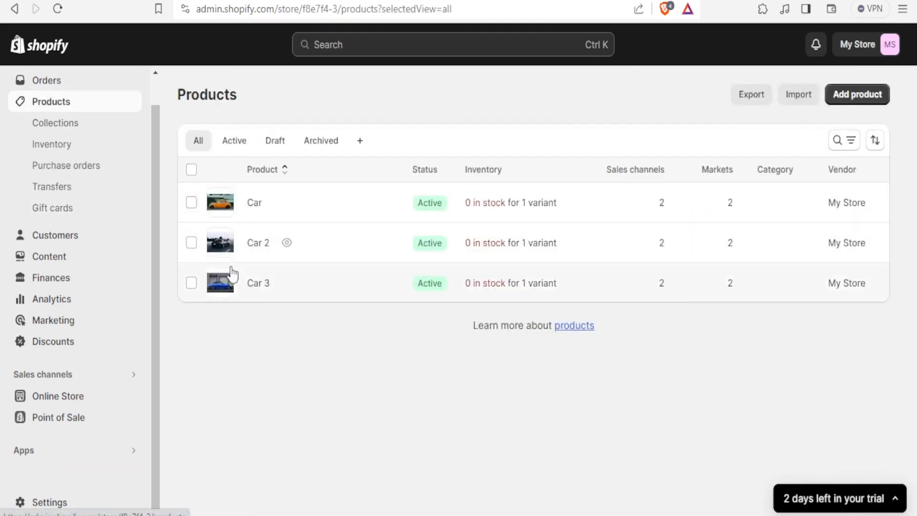
left_click(343, 287)
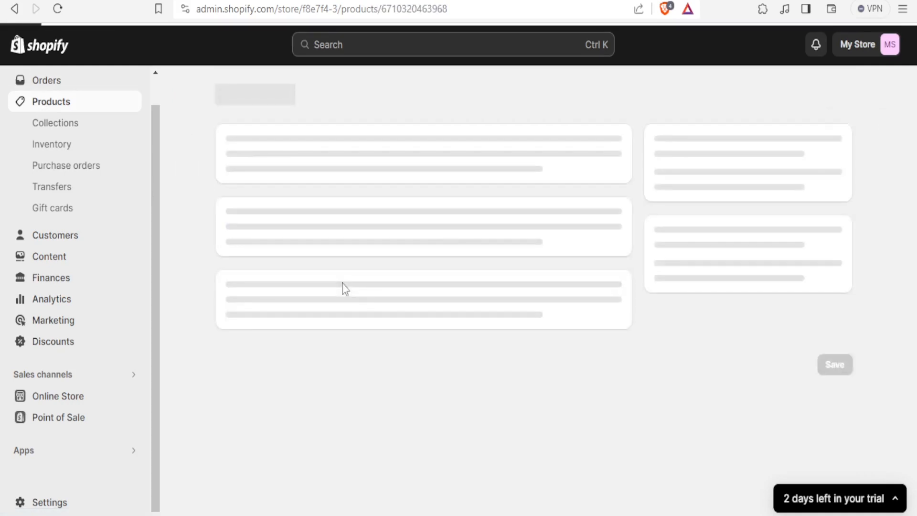
scroll(632, 234, "down", 5)
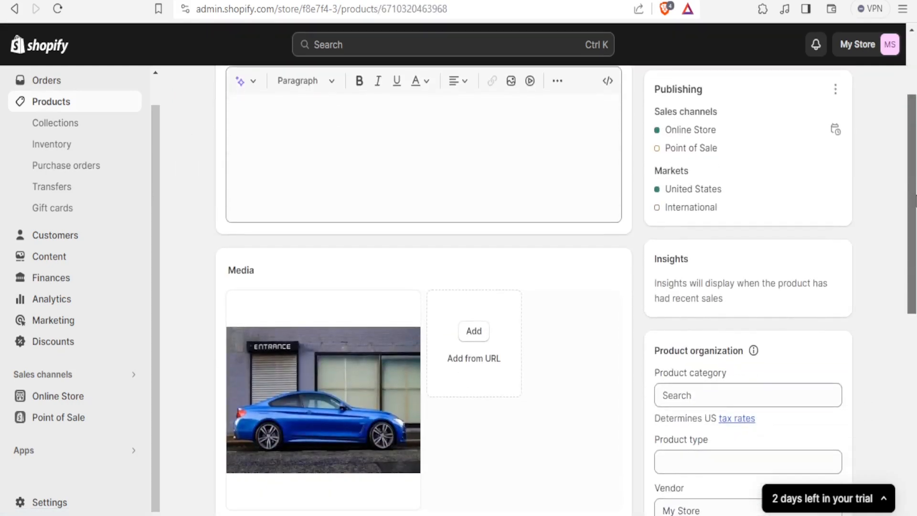
scroll(913, 231, "down", 5)
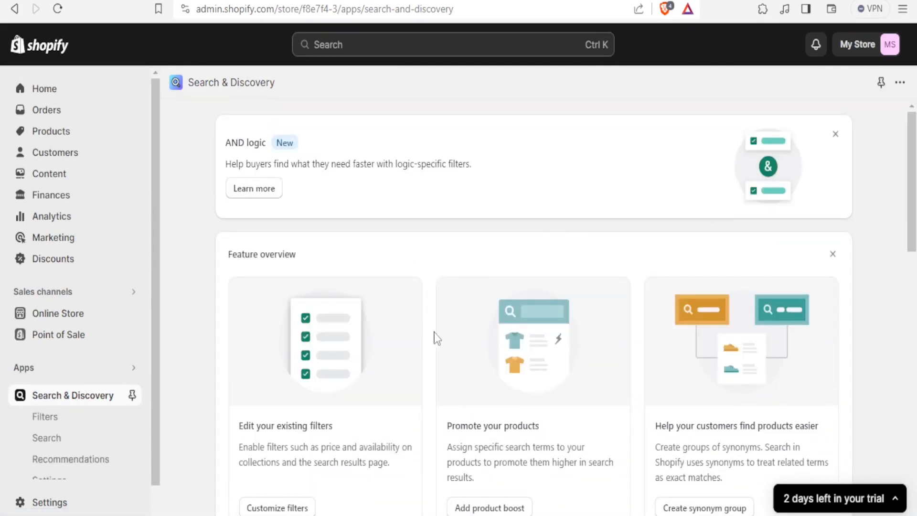
- Open the list of storefront filters in Search & Discovery
left_click(44, 423)
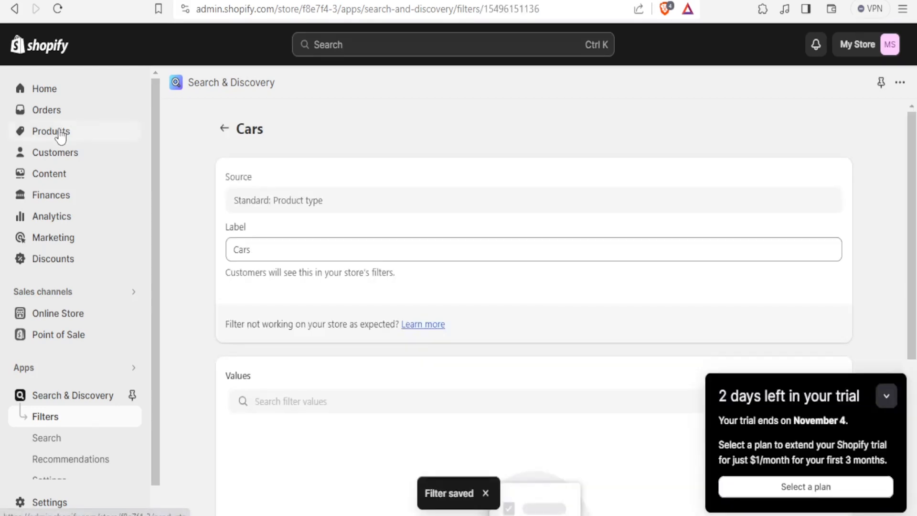
- Start a new product in the store's product list and title it "Flowers"
left_click(60, 134)
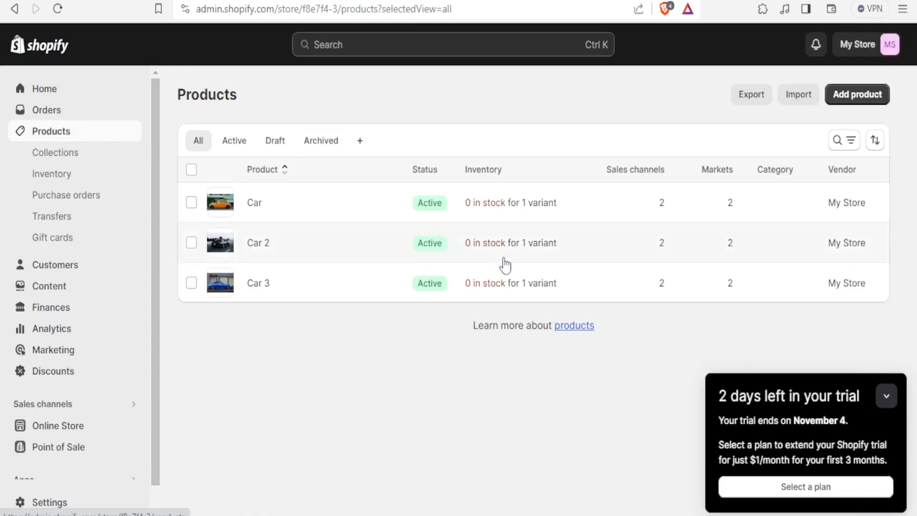
left_click(885, 397)
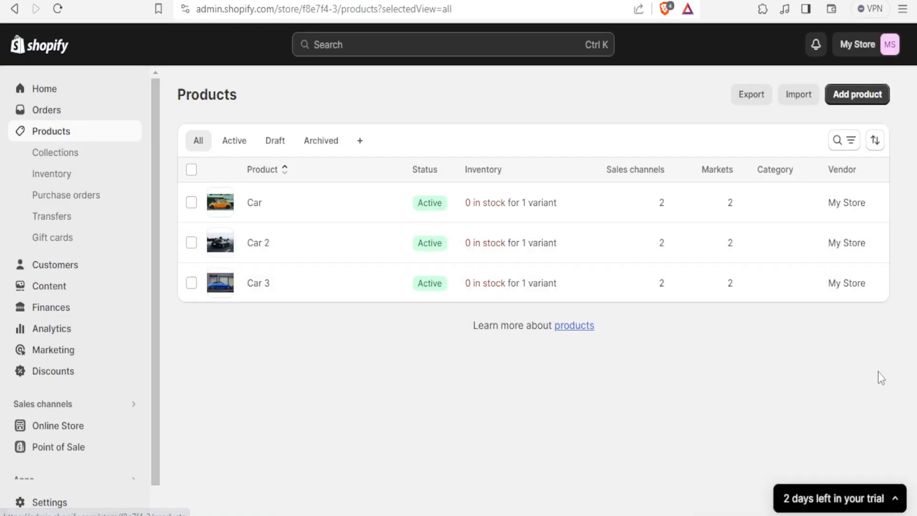
left_click(843, 96)
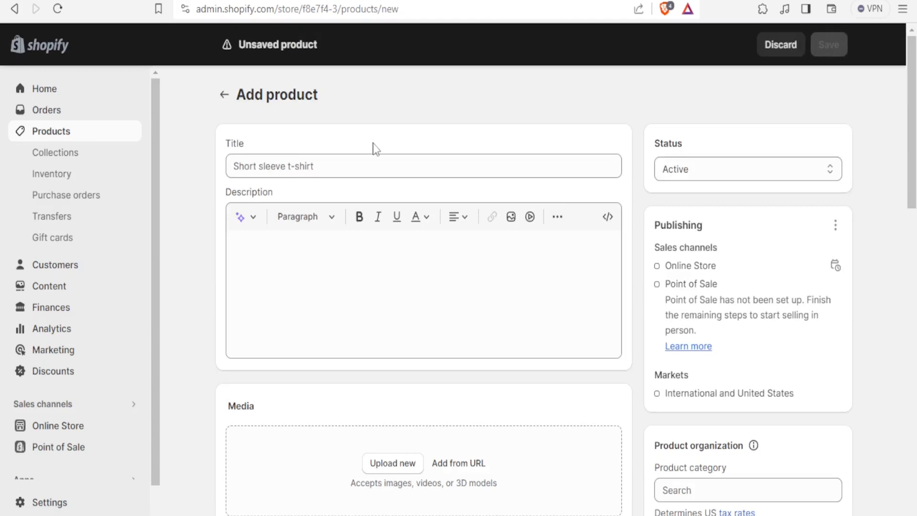
left_click(363, 161)
type("Flowers")
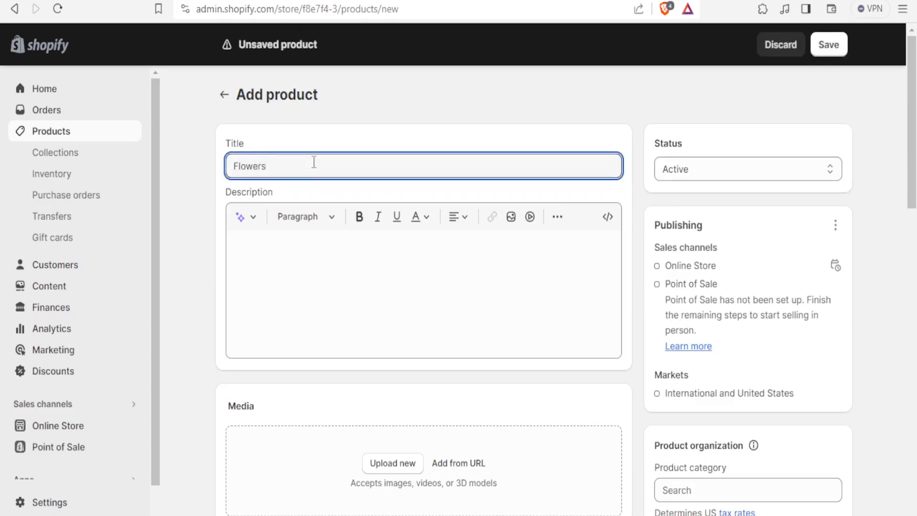
- Upload the photo of red flowers as the product's media and set its price to $100
left_click(392, 463)
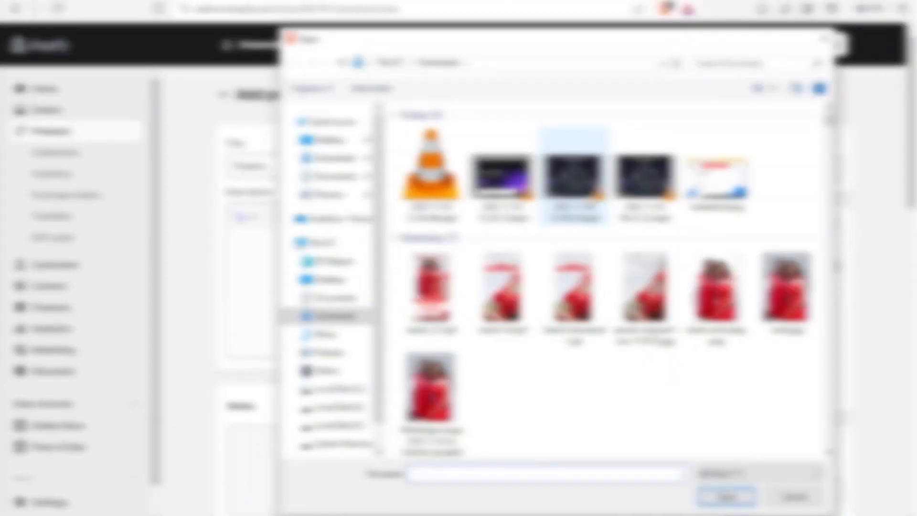
left_click(506, 301)
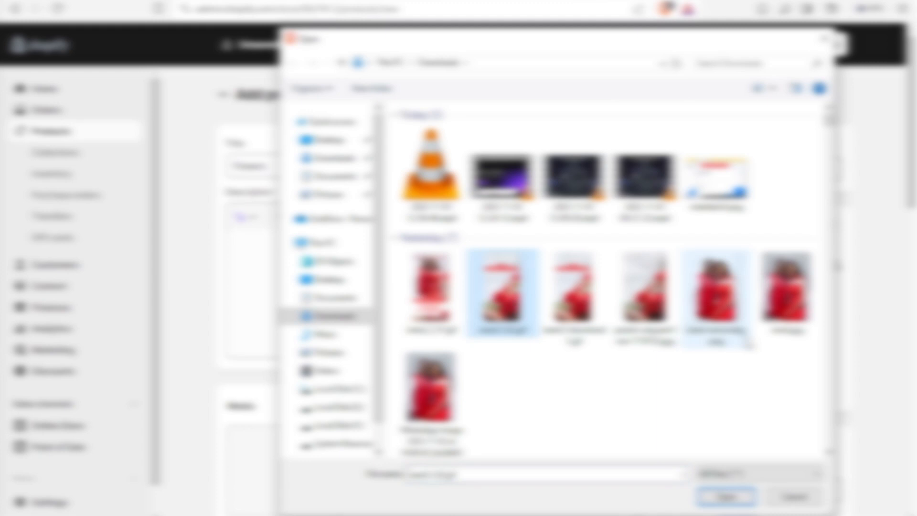
left_click(631, 315)
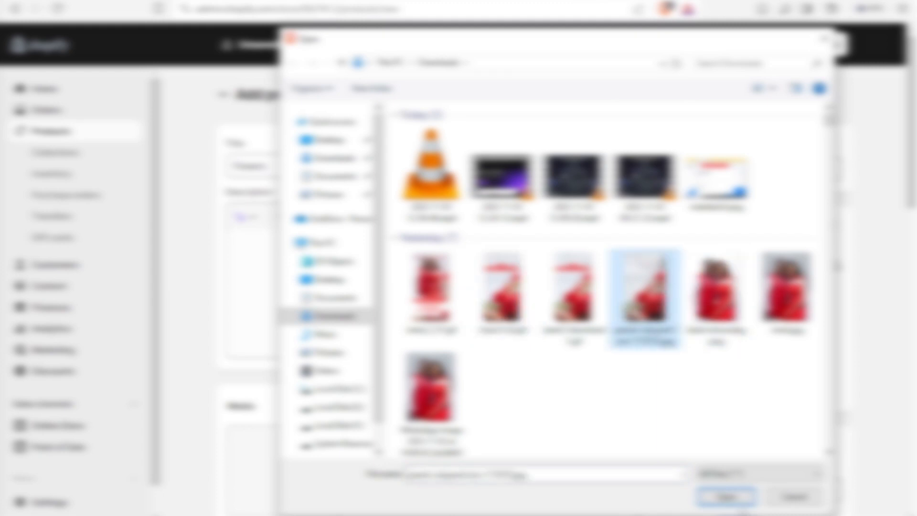
key("Return")
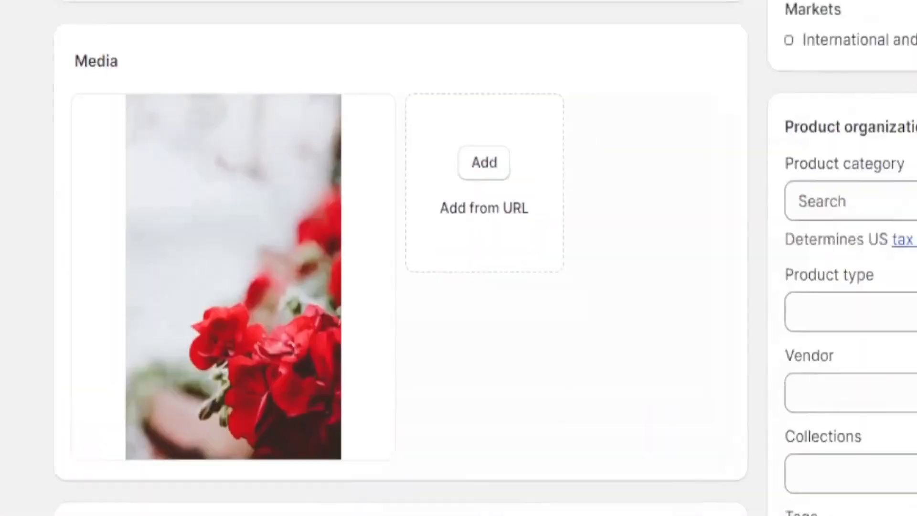
left_click_drag(911, 225, 910, 274)
left_click(305, 317)
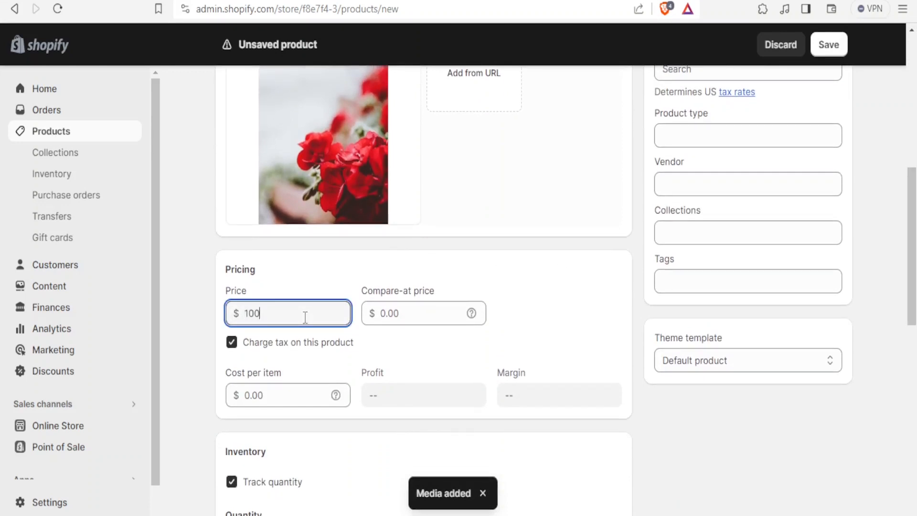
- Add a variant option named "Decoration" with the values Home and Office to the Flowers product
scroll(276, 426, "down", 3)
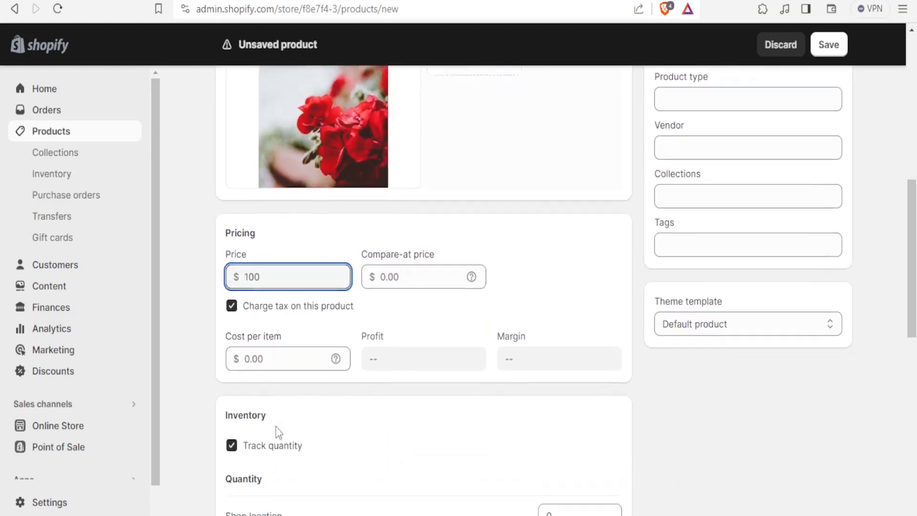
scroll(276, 426, "down", 8)
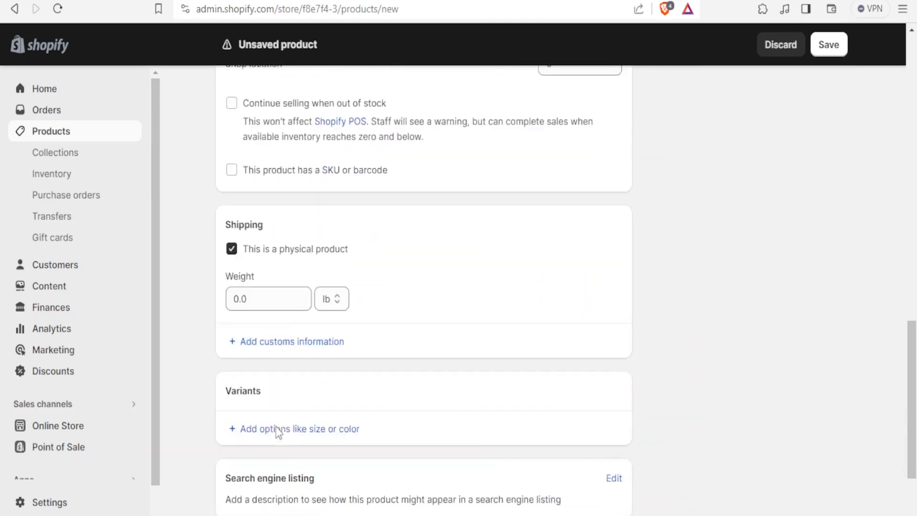
scroll(279, 432, "down", 2)
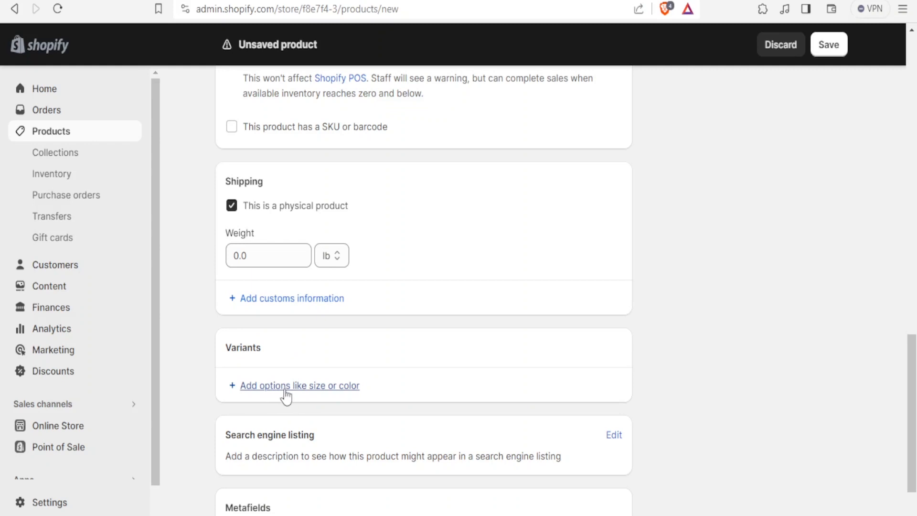
left_click(331, 391)
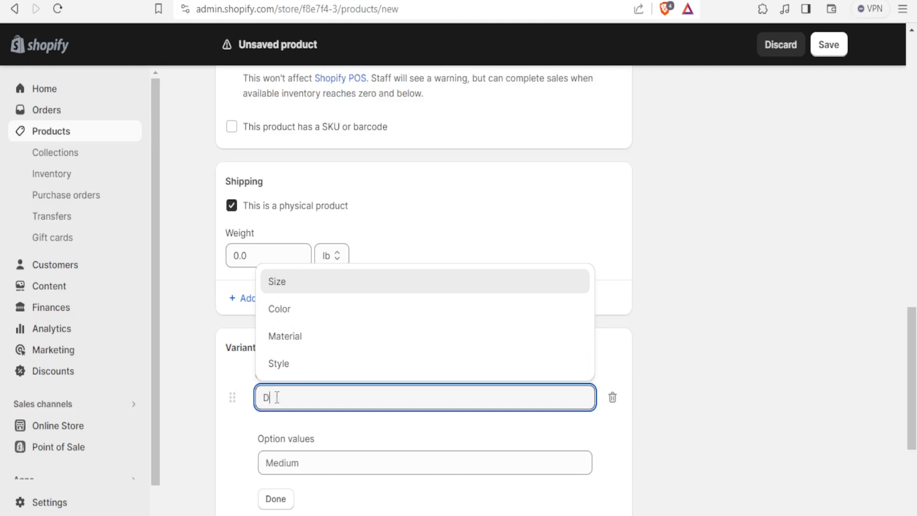
type("ation")
left_click(278, 462)
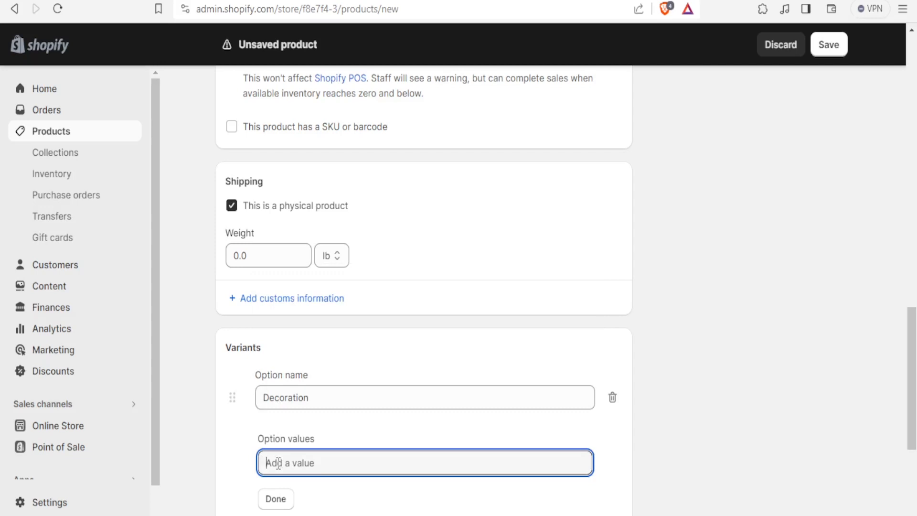
type("Home")
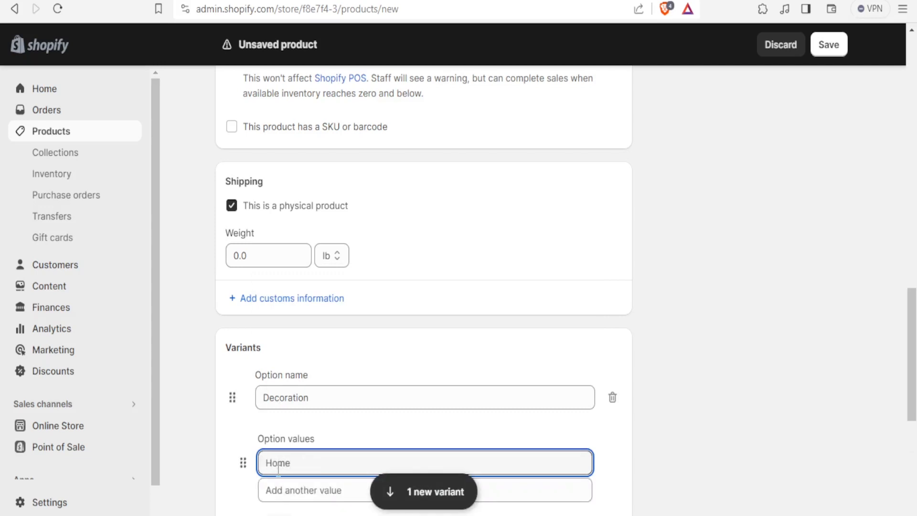
left_click(273, 492)
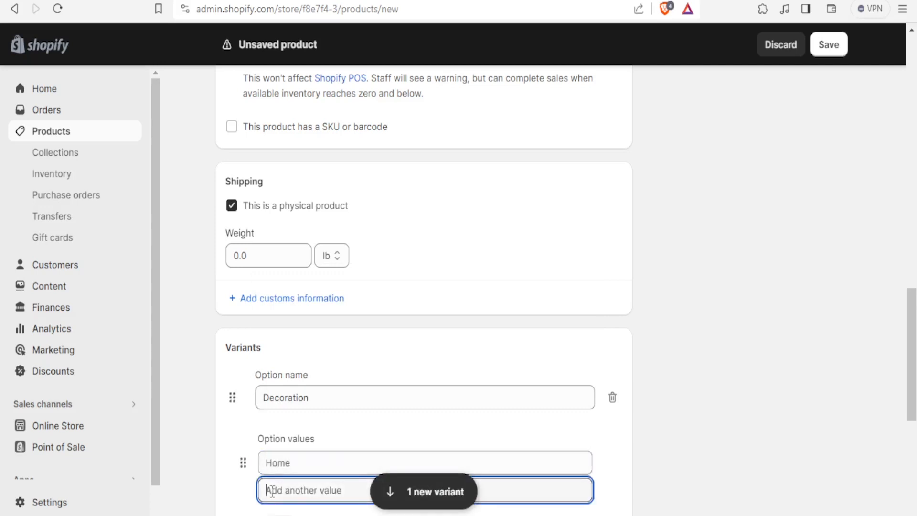
type("Office")
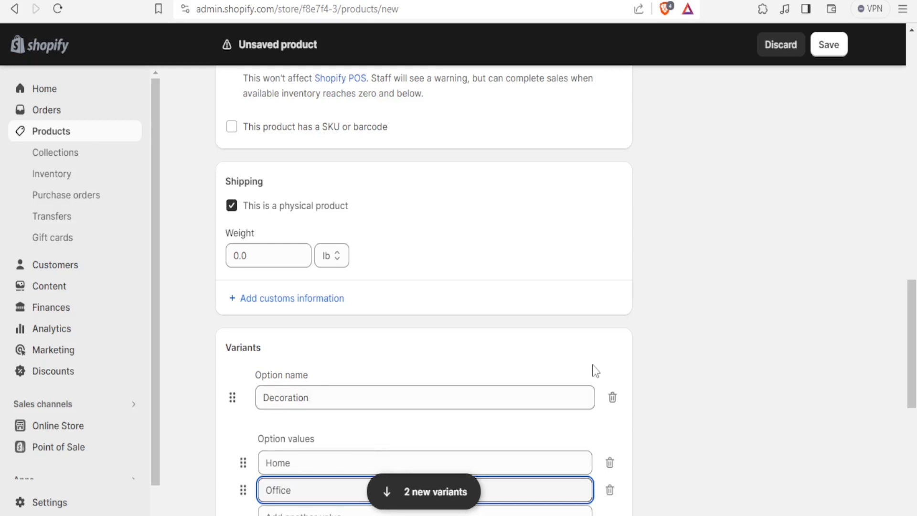
left_click_drag(910, 351, 909, 429)
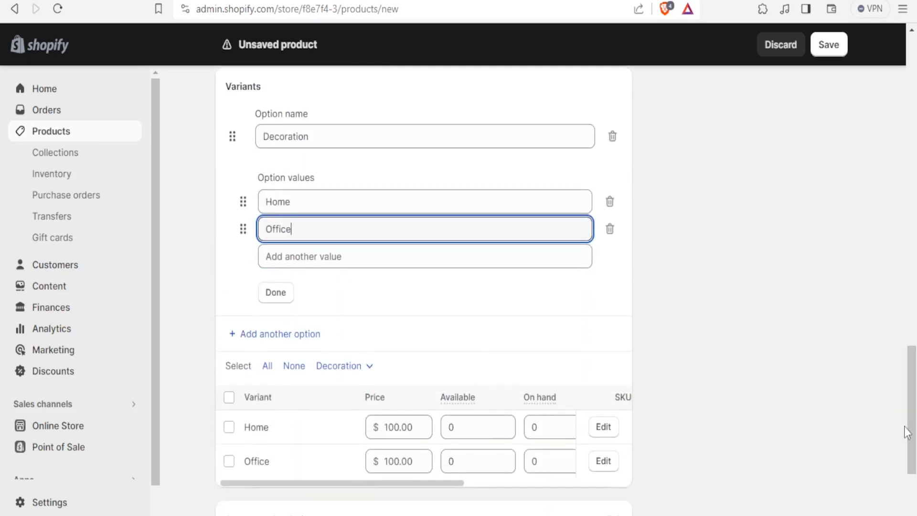
left_click(279, 297)
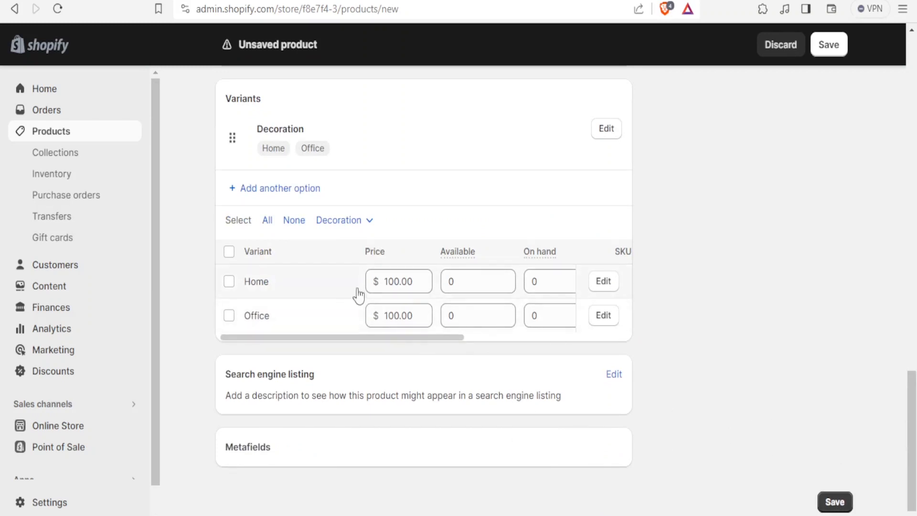
- Set the Office variant's price to $150.00 and save the Flowers product
left_click(397, 314)
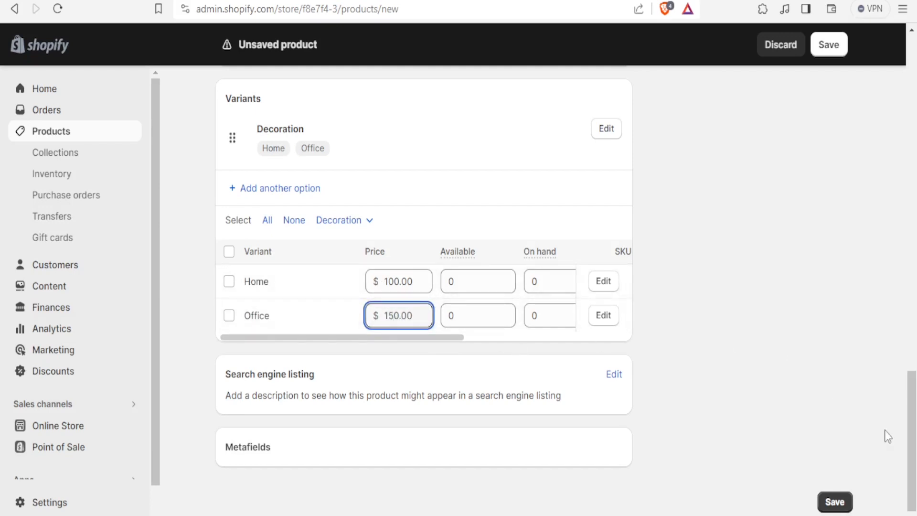
left_click(843, 501)
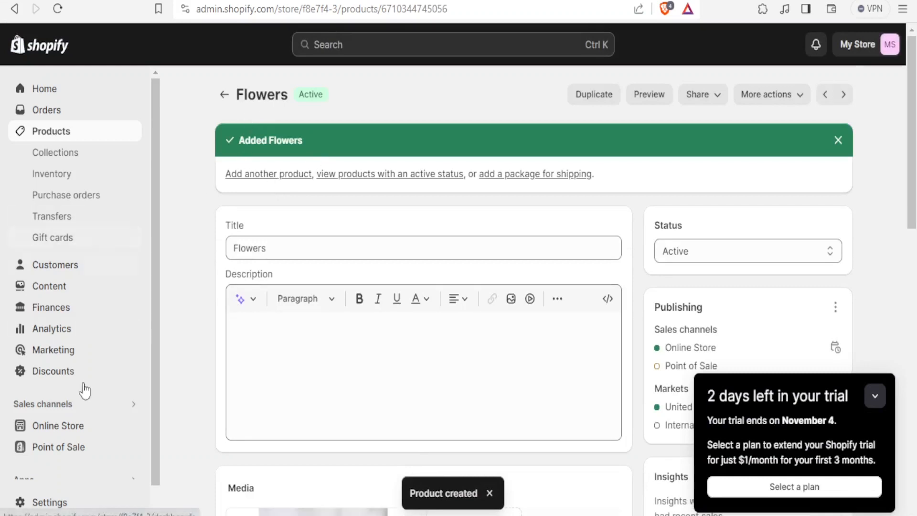
- Start a new filter in the Search & Discovery app with the product option Decoration as its source
scroll(160, 362, "down", 1)
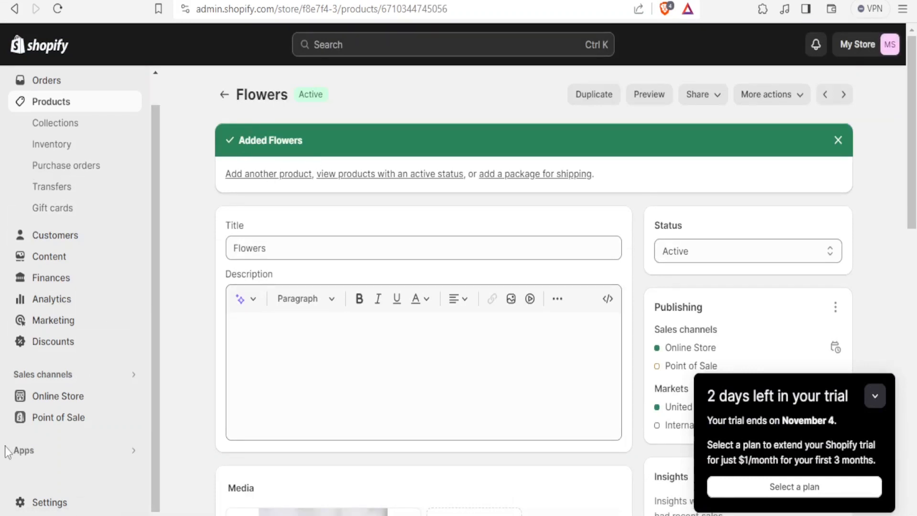
left_click(21, 452)
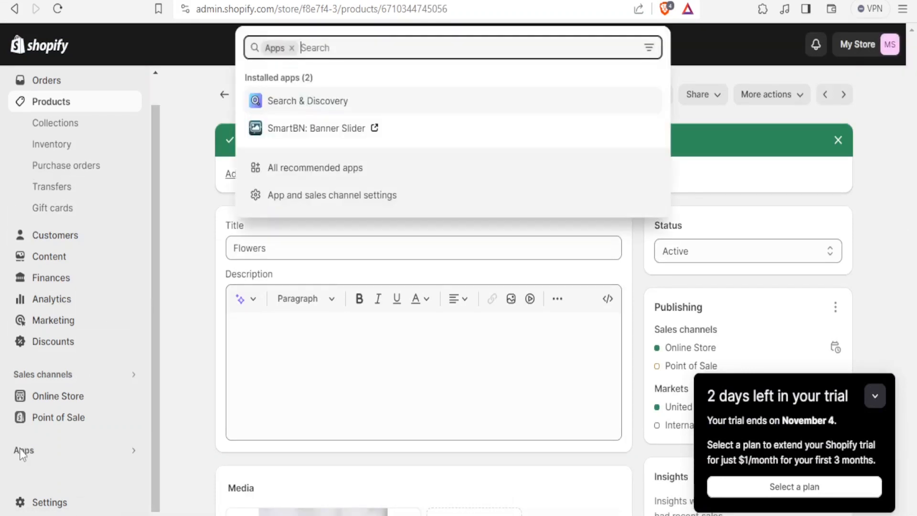
left_click(269, 102)
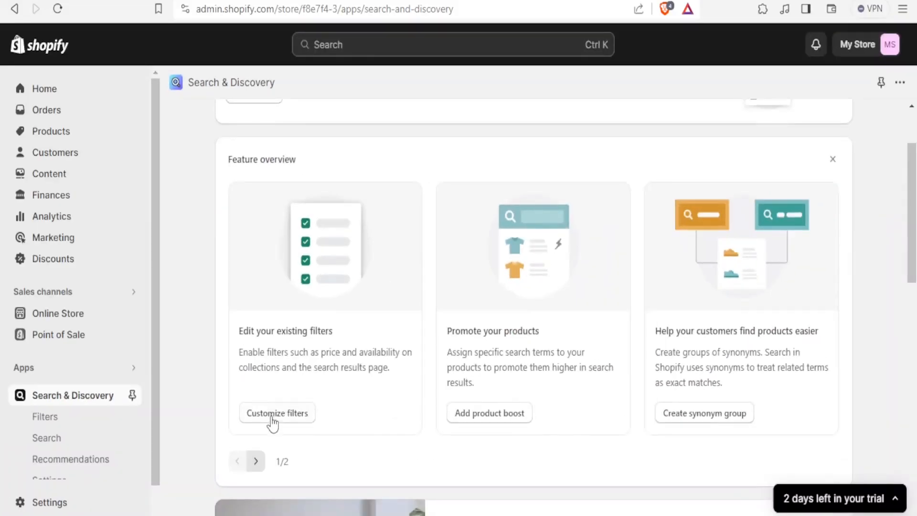
left_click(272, 413)
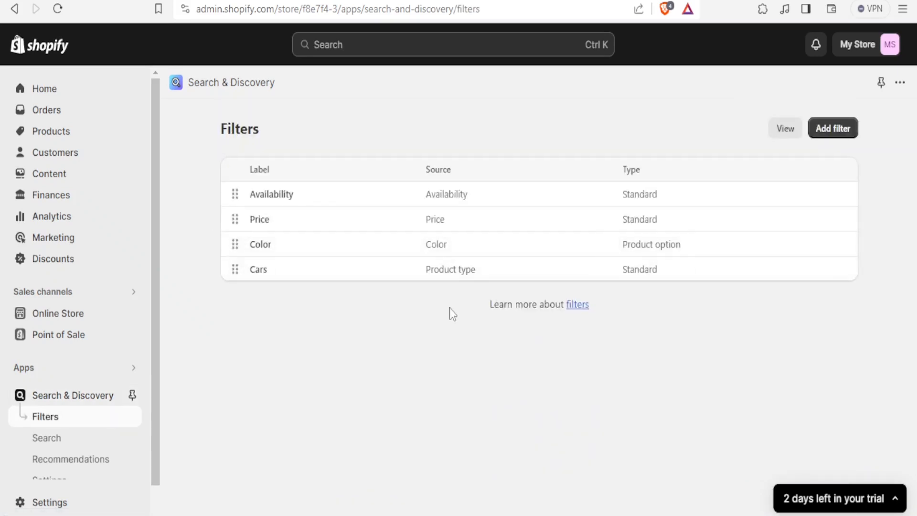
left_click(831, 130)
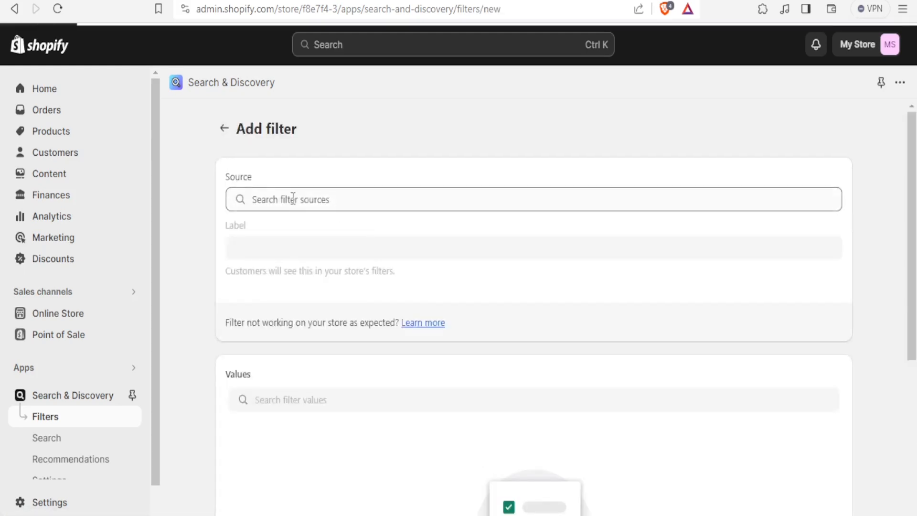
left_click(293, 199)
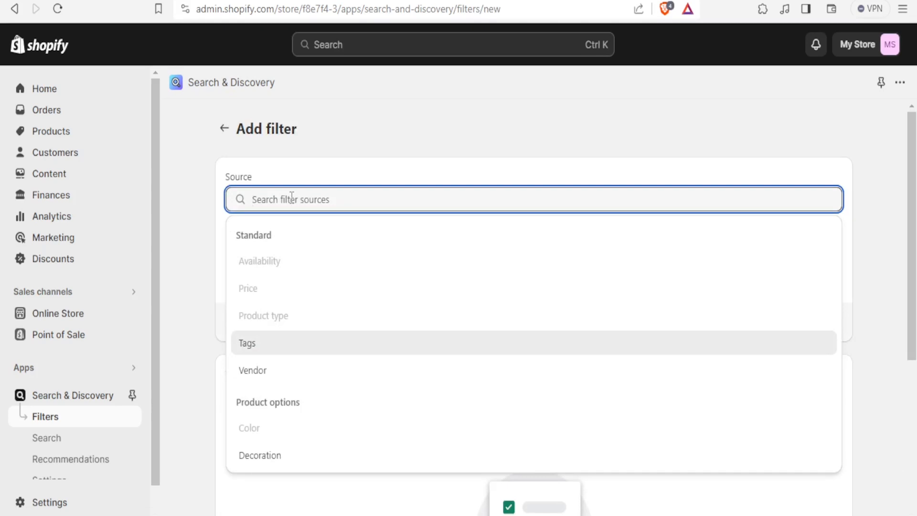
left_click(260, 455)
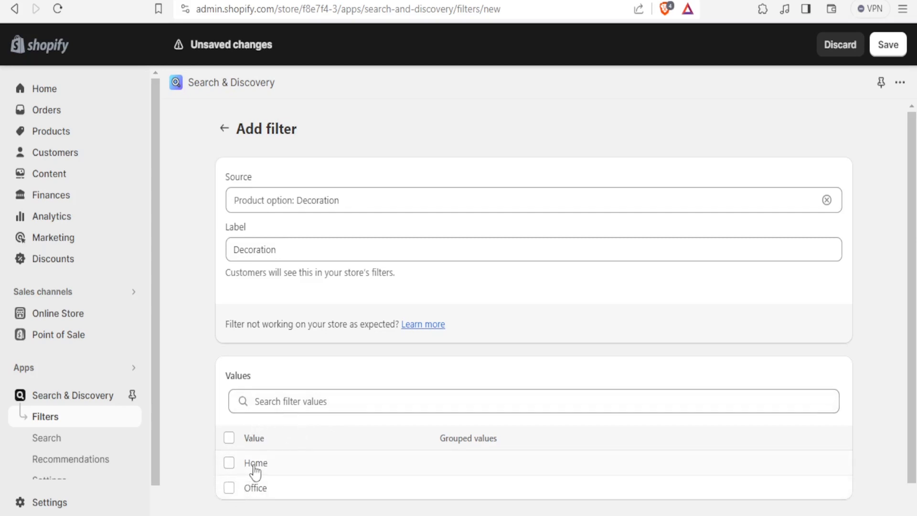
- Group the filter values Home and Office under the name "Decos" and save the Decoration filter
left_click(229, 462)
left_click(229, 487)
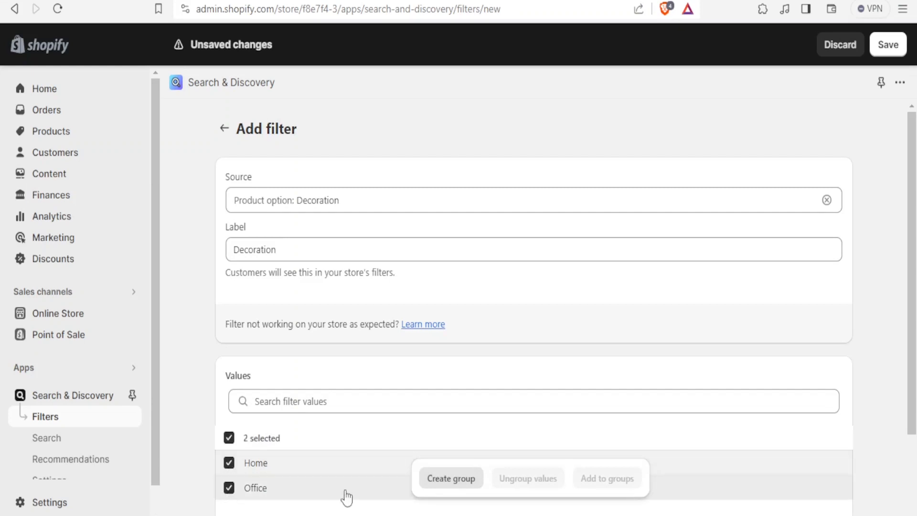
left_click(446, 480)
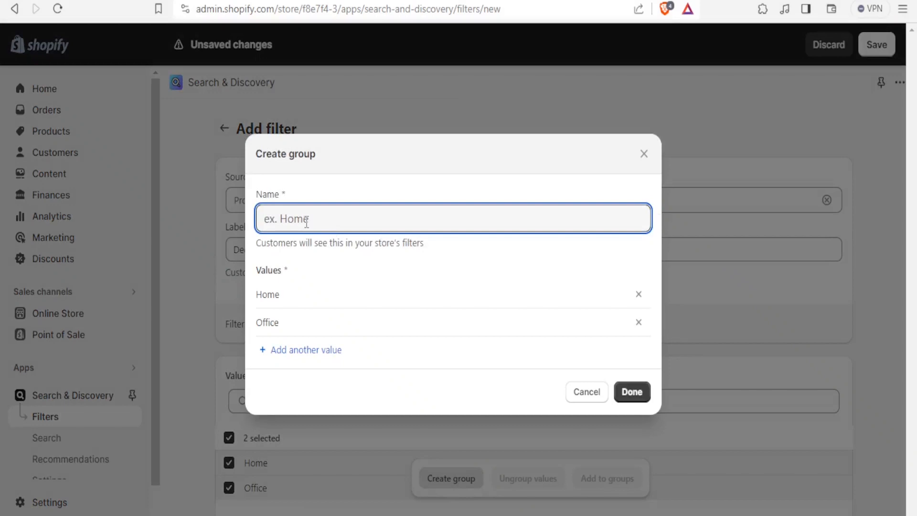
type("Decos")
left_click(637, 394)
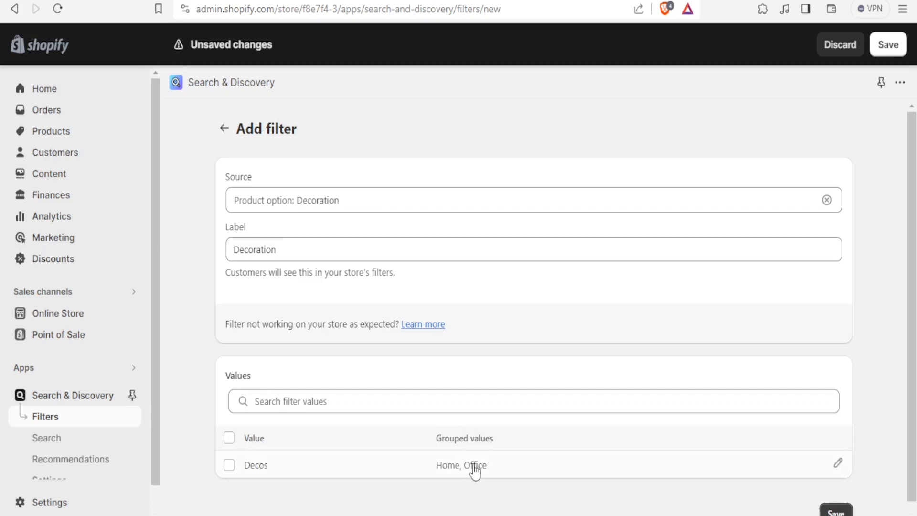
left_click(632, 470)
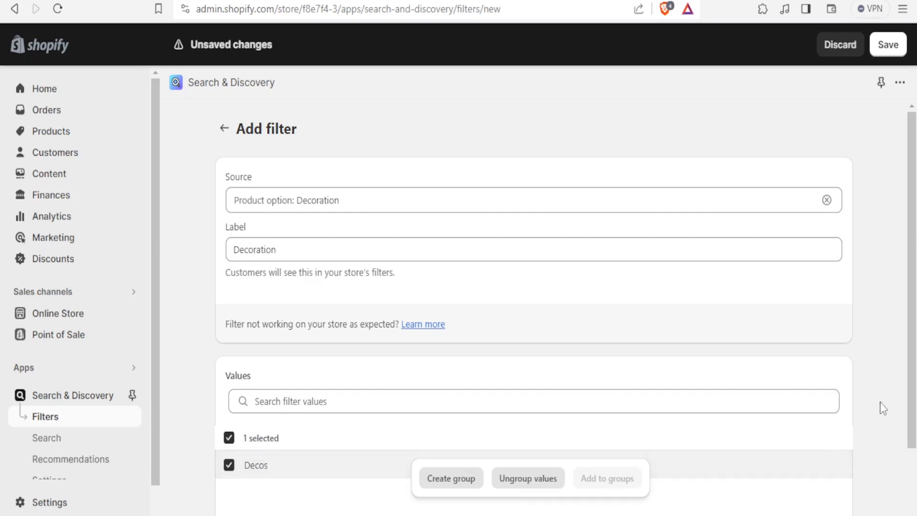
scroll(905, 411, "down", 3)
left_click(836, 510)
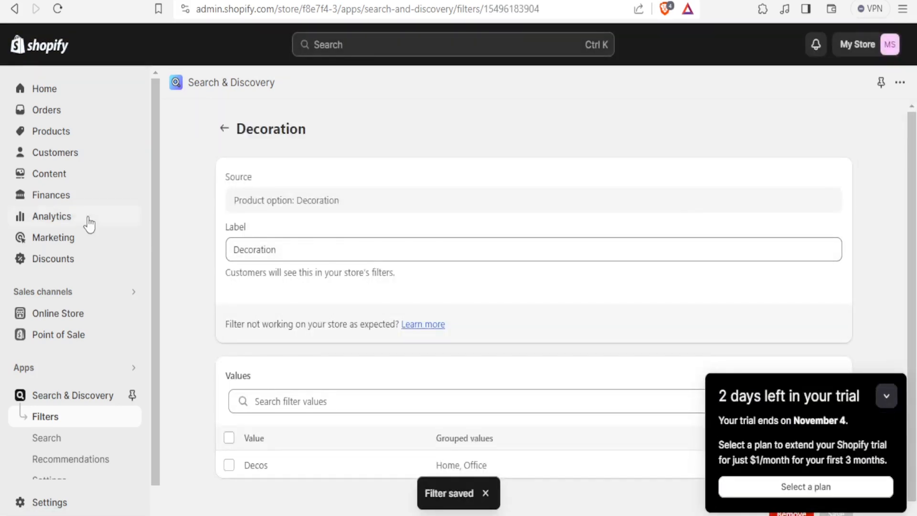
- Open the store's product list and examine its search and filter options
left_click(47, 135)
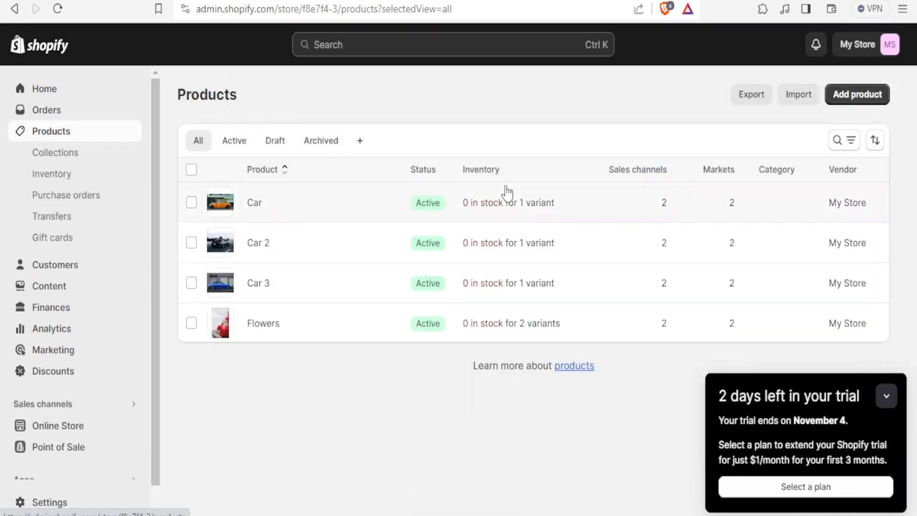
left_click(853, 143)
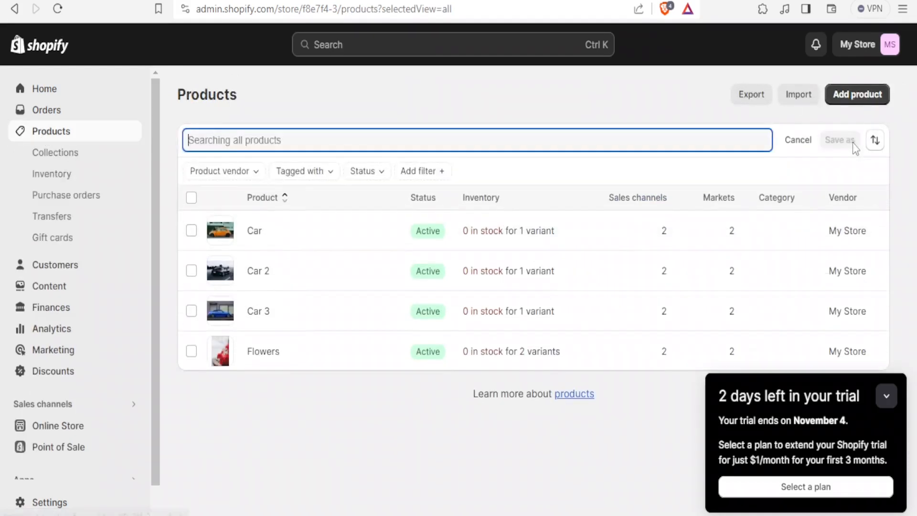
left_click(798, 140)
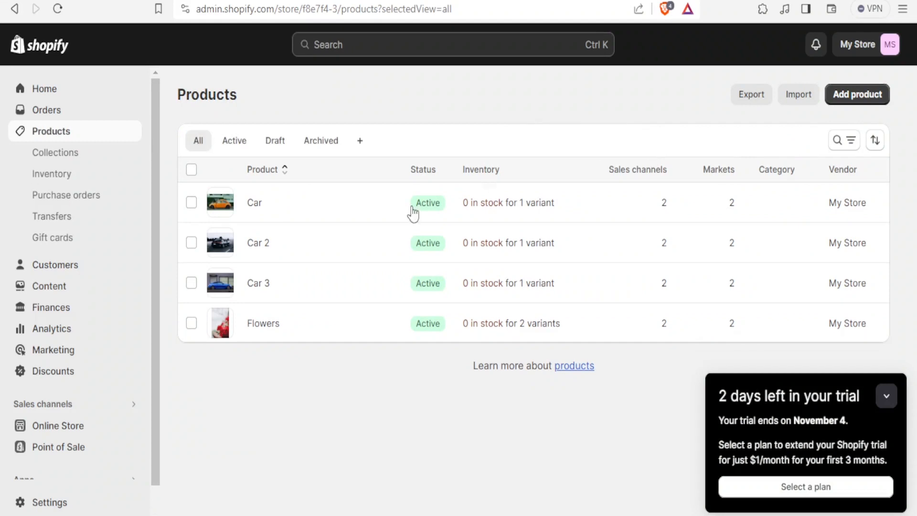
left_click(887, 396)
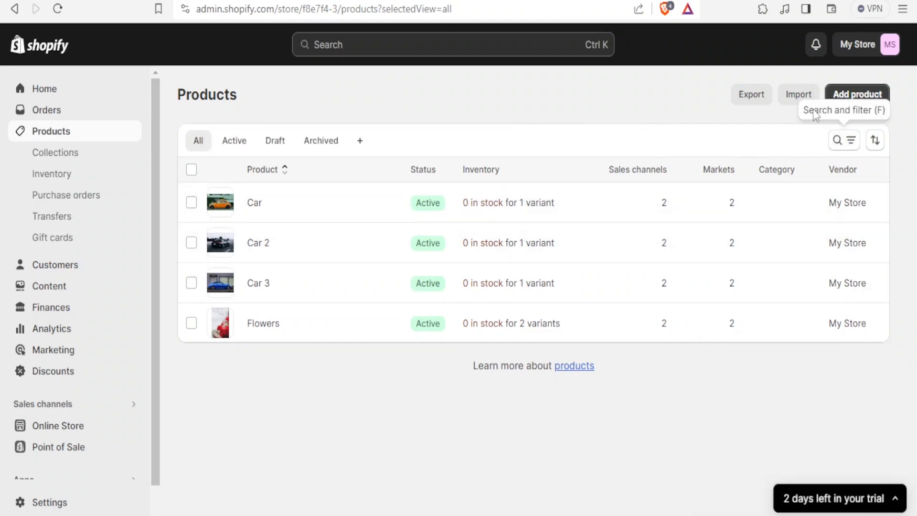
left_click(842, 144)
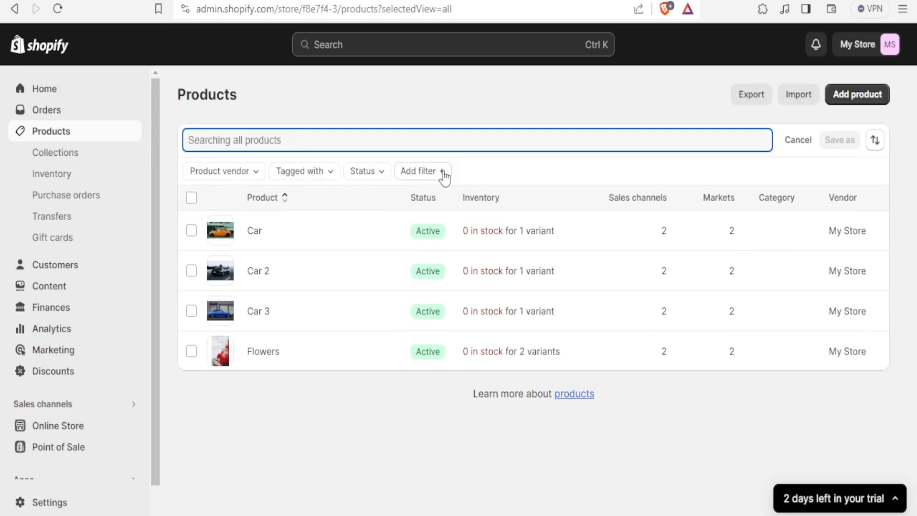
left_click(539, 413)
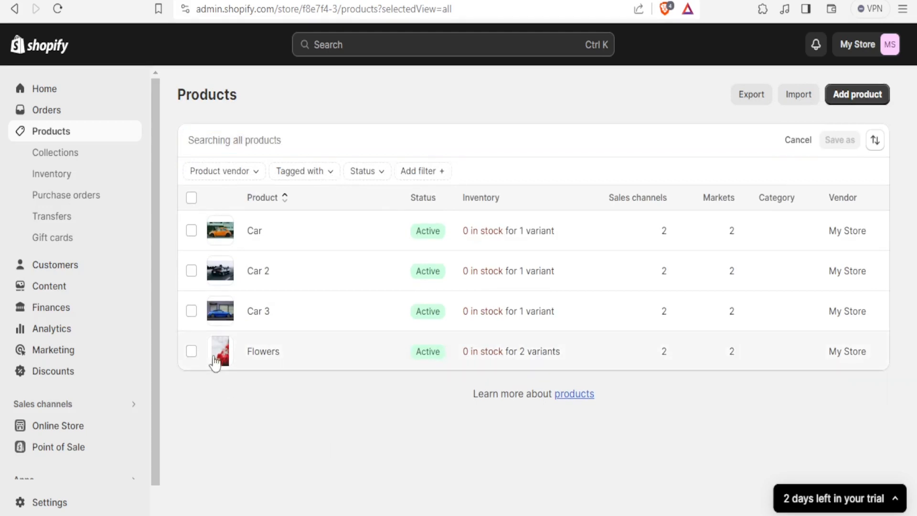
scroll(158, 286, "down", 2)
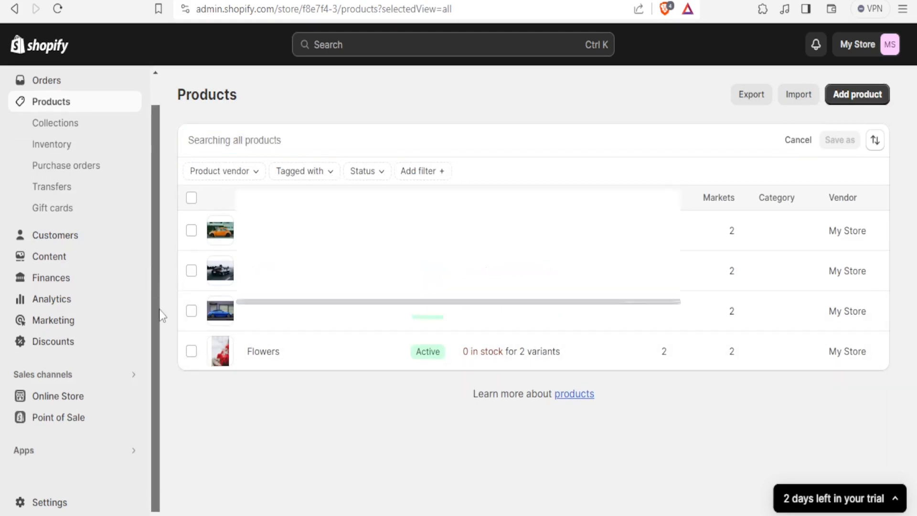